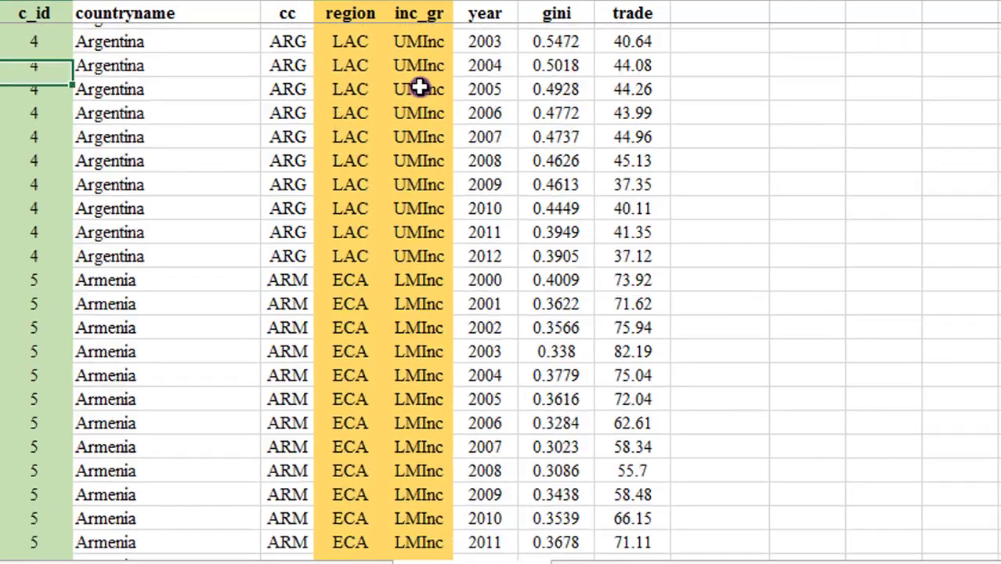
Examine how the panel dataset repeats each country's ID, region and income group across its yearly gini and trade rows
scroll(419, 86, "down", 20)
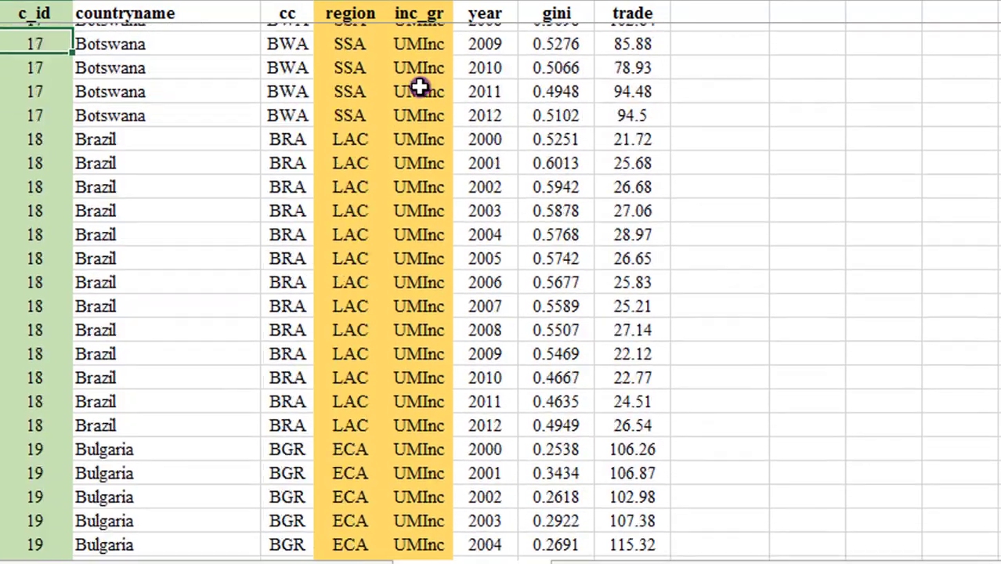
scroll(419, 86, "down", 20)
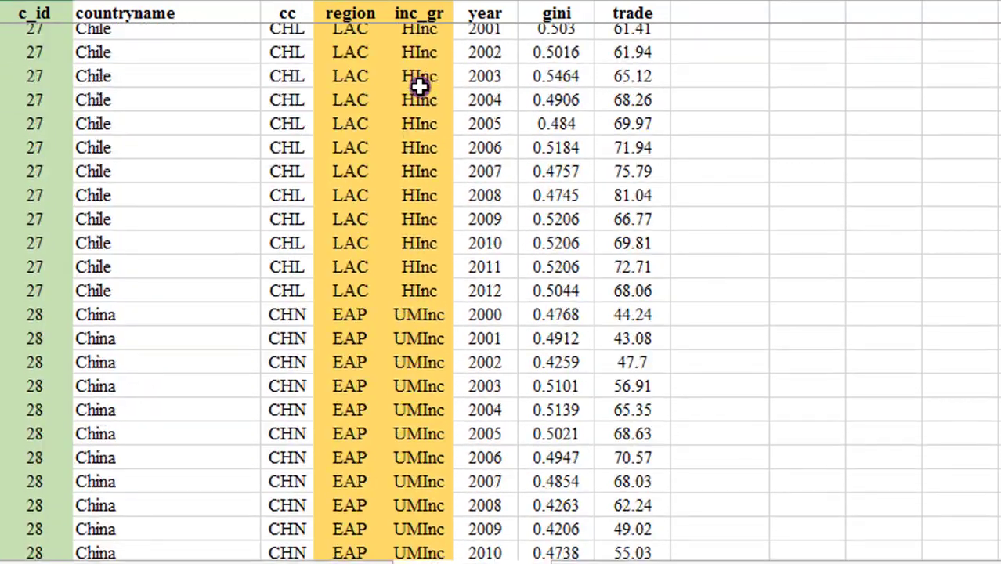
scroll(419, 86, "down", 20)
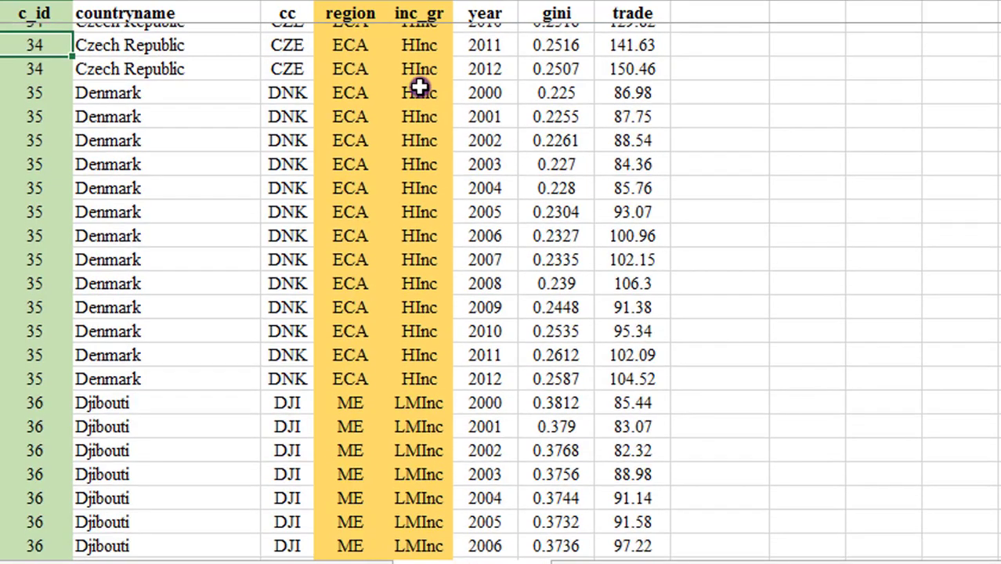
scroll(419, 86, "down", 20)
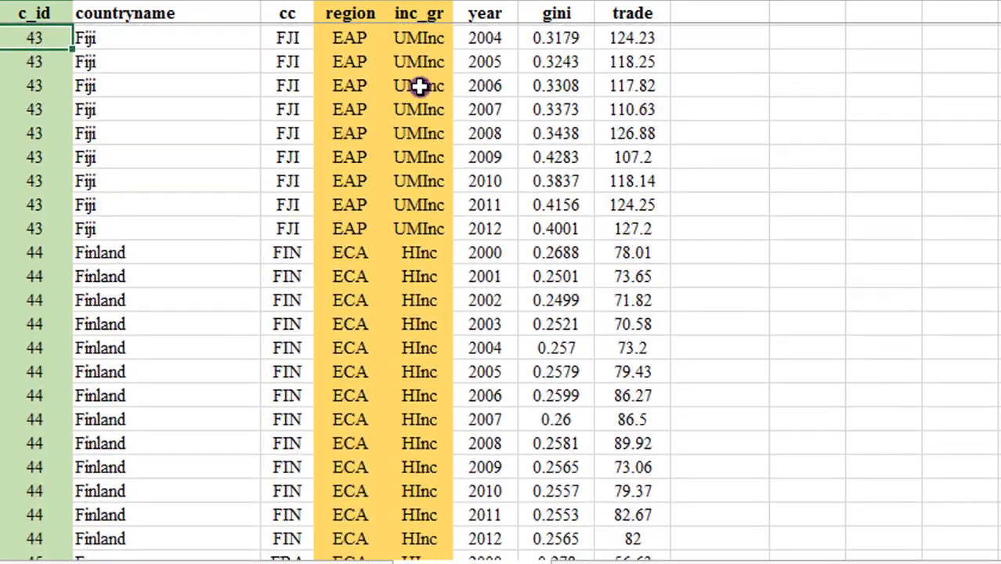
scroll(419, 86, "down", 20)
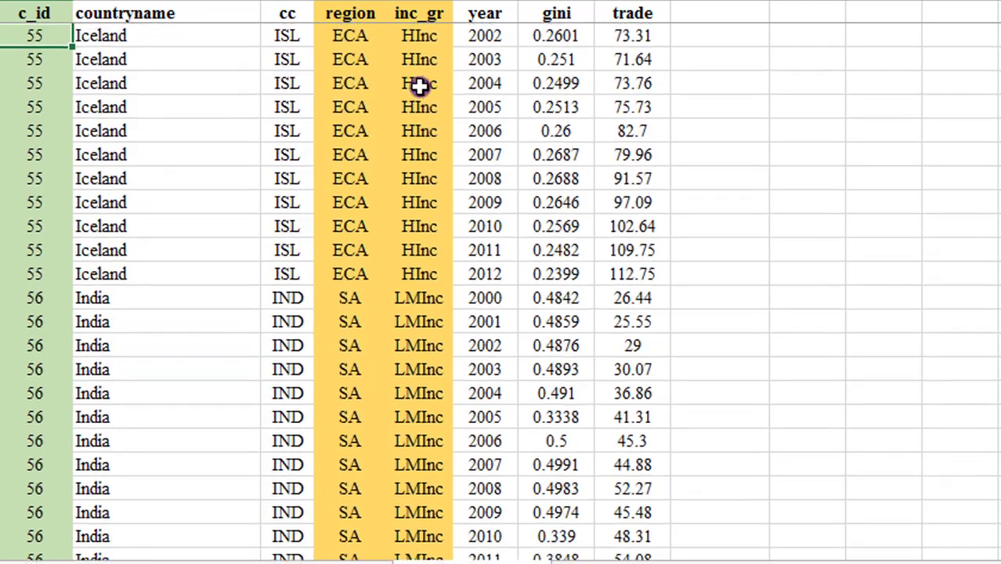
scroll(419, 86, "down", 20)
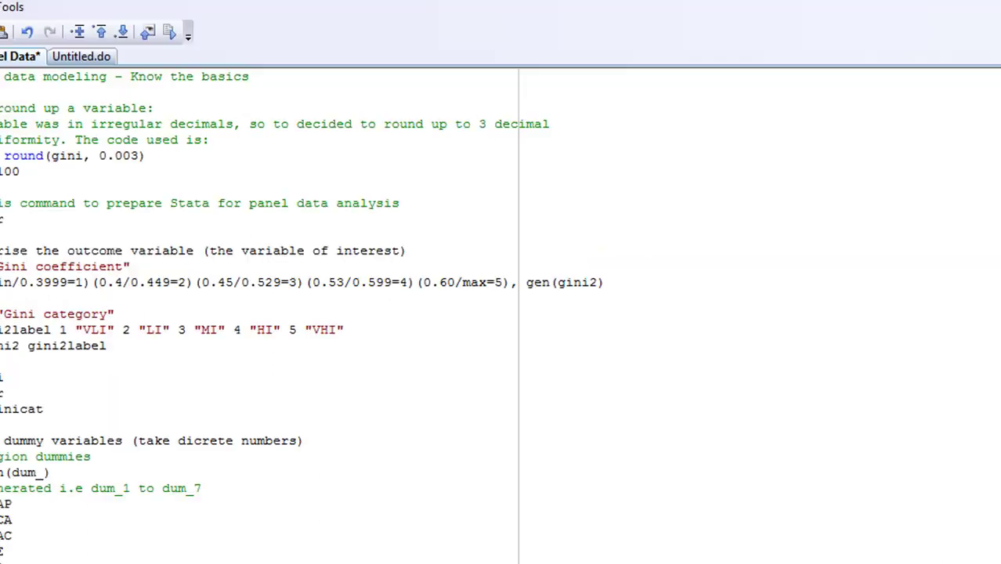
Switch to the Stata do-file and run only the line xtset c_id year to declare the panel structure
left_click(156, 526)
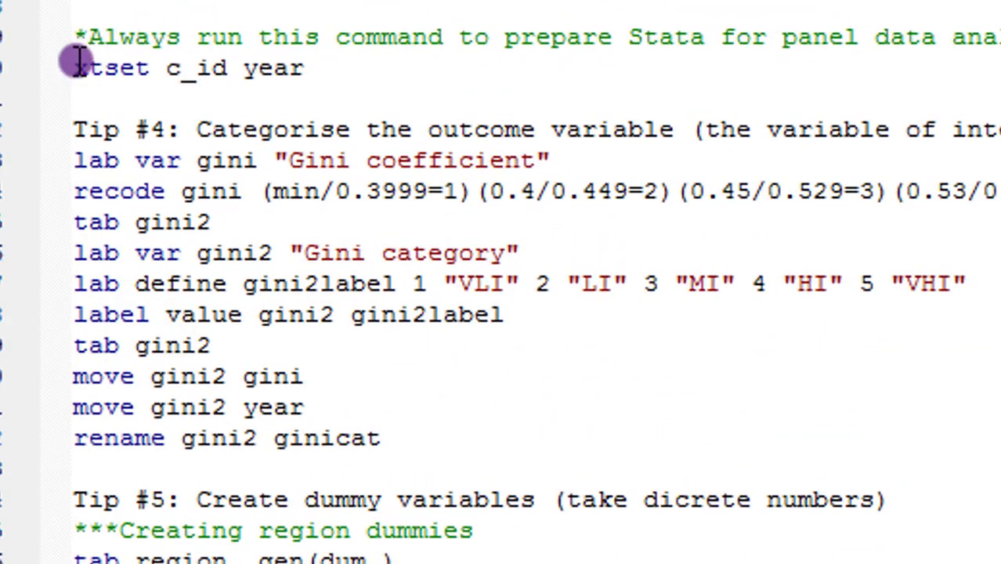
key("shift+Down")
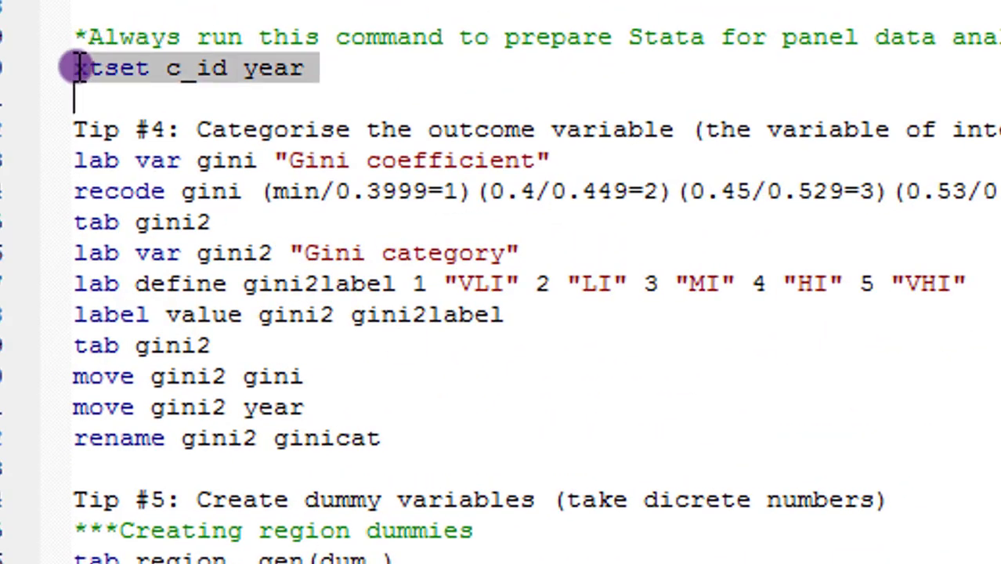
key("shift+Left")
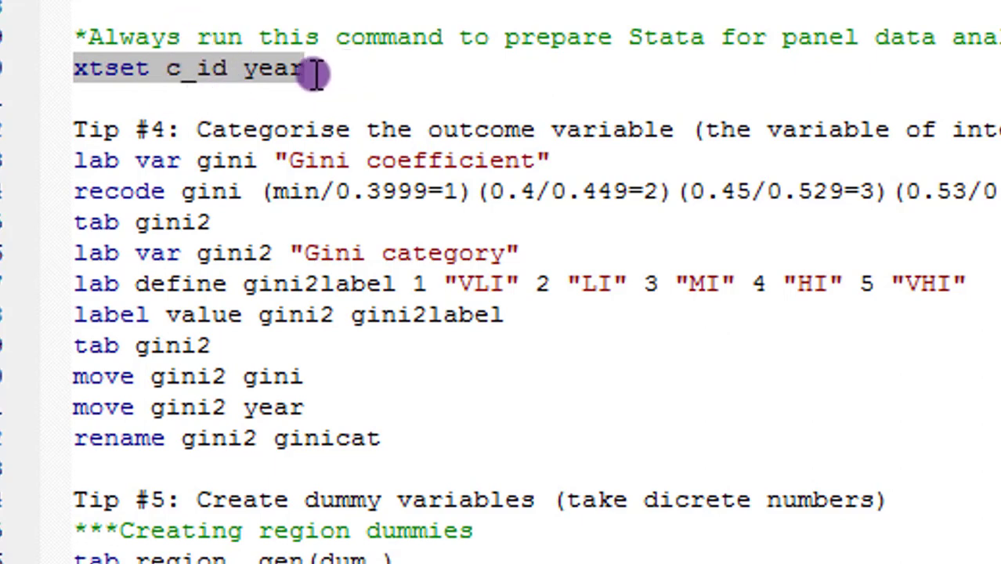
key("ctrl+d")
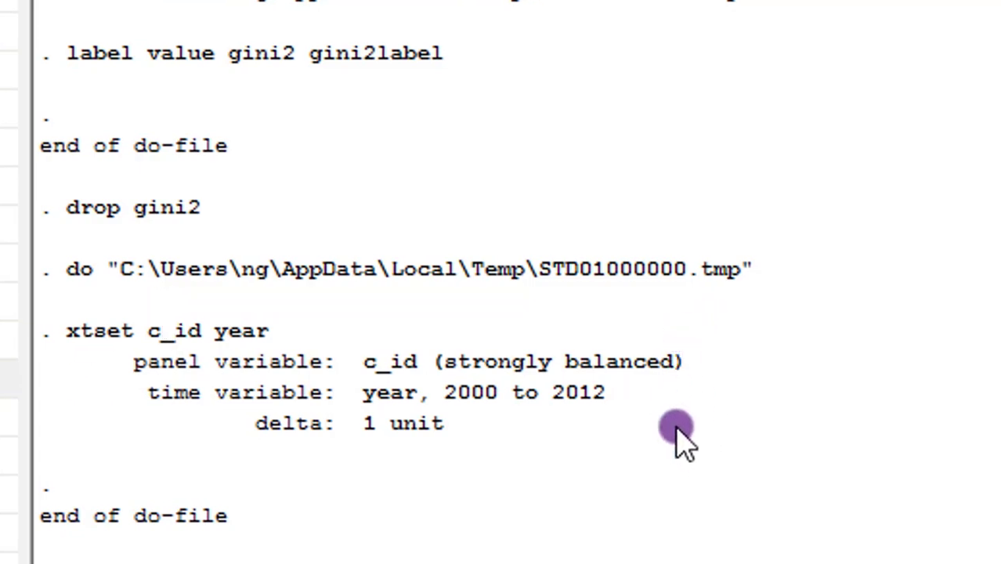
Run the do-file's recode line under Tip #4, grouping gini into categories 1 to 5 in the new variable gini2
left_click(391, 550)
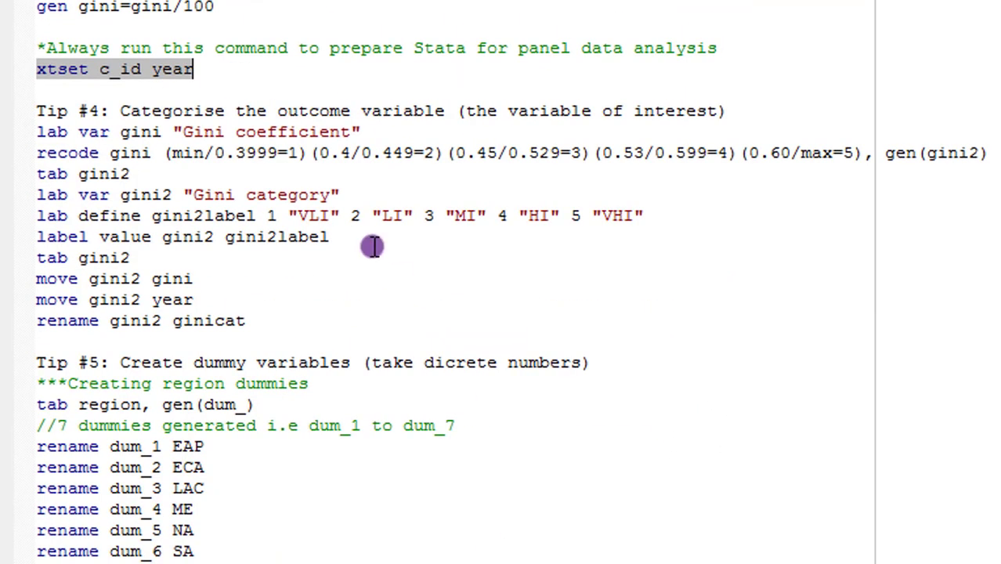
left_click(259, 110)
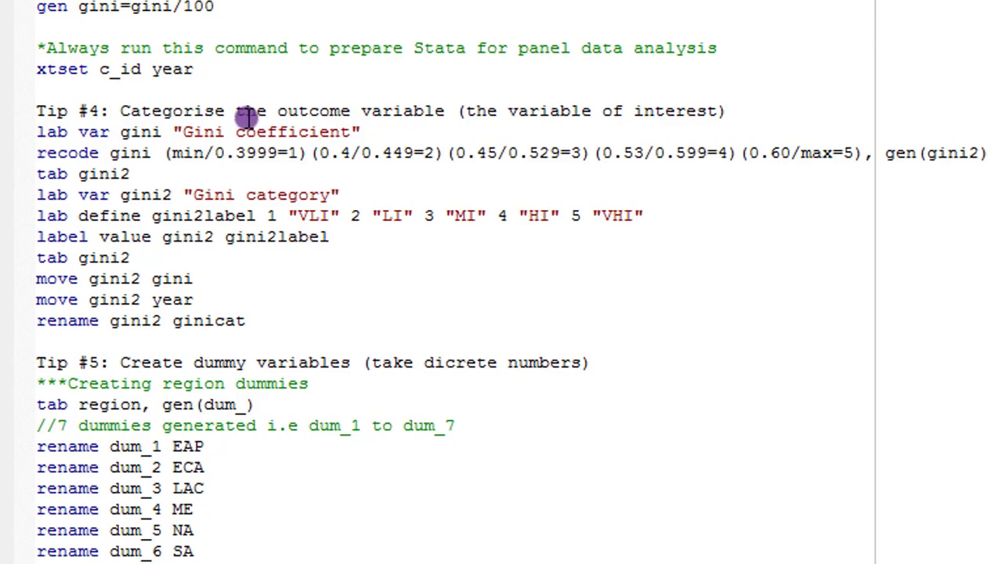
left_click(517, 165)
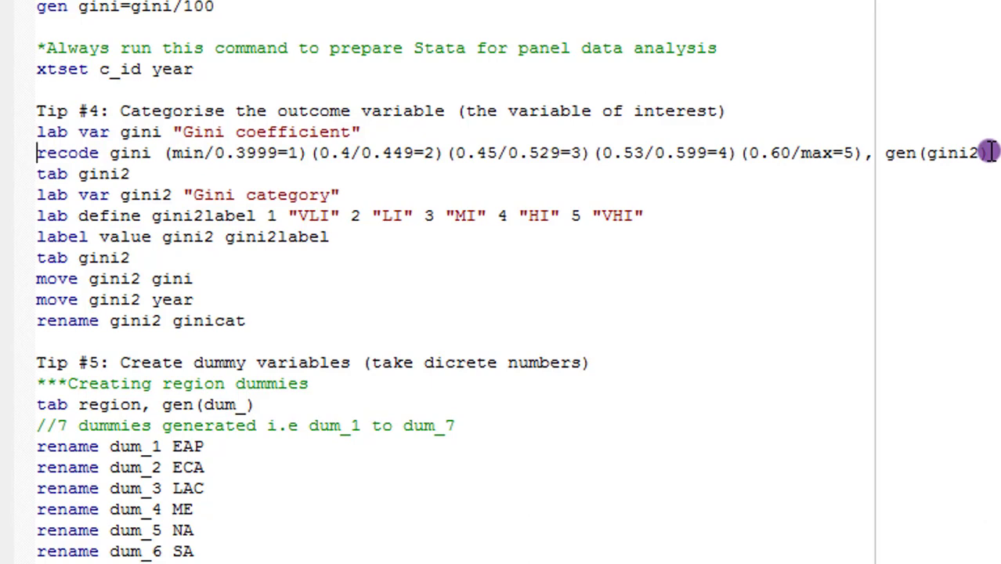
key("shift+Down")
key("ctrl+d")
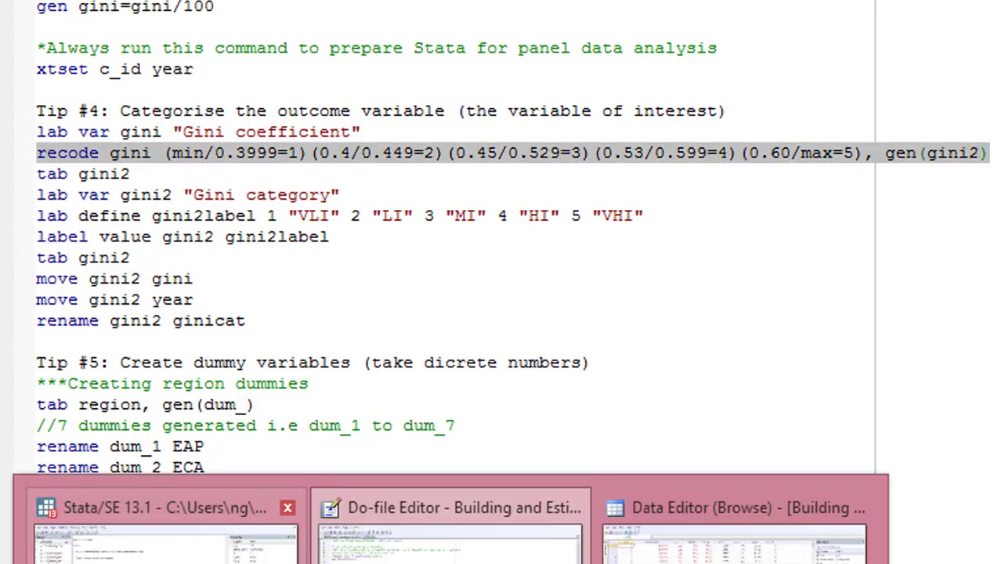
Browse the dataset and compare the gini2 category codes with the gini values across countries
left_click(157, 533)
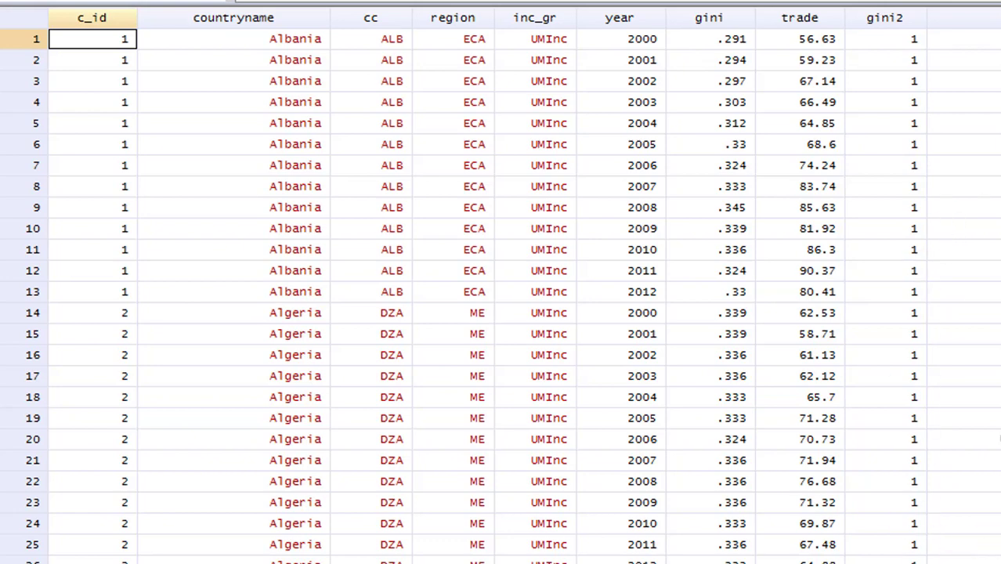
key("Page_Down")
key("Page_Down")
key("Page_Down")
key("Page_Down")
key("Page_Down")
key("Page_Down")
key("Page_Down")
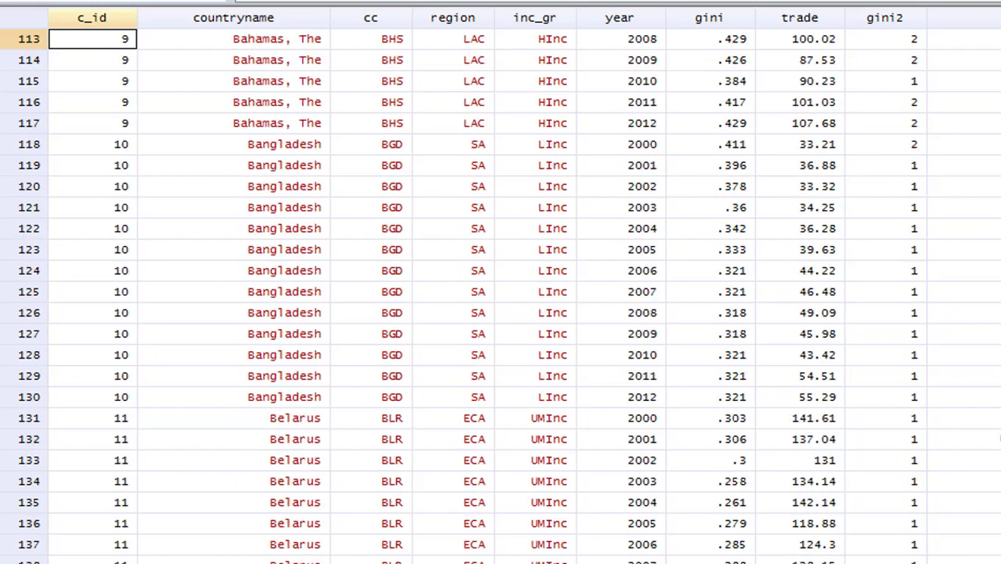
key("Page_Down")
key("Page_Down")
key("Page_Down")
key("Page_Down")
key("Page_Down")
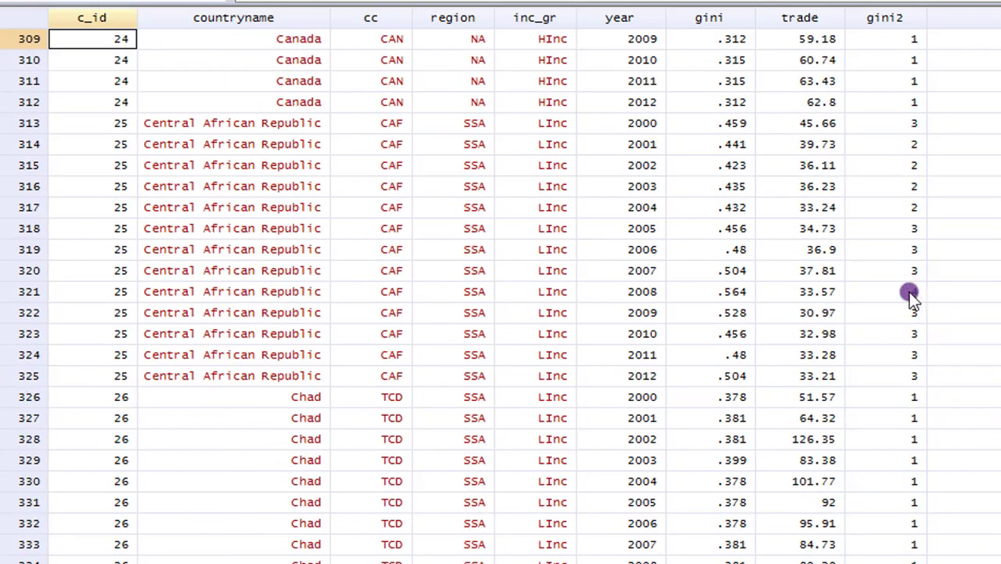
key("Page_Down")
key("Page_Down")
key("Page_Down")
key("Page_Down")
key("Page_Down")
key("Page_Down")
key("Page_Down")
key("Page_Down")
key("Page_Down")
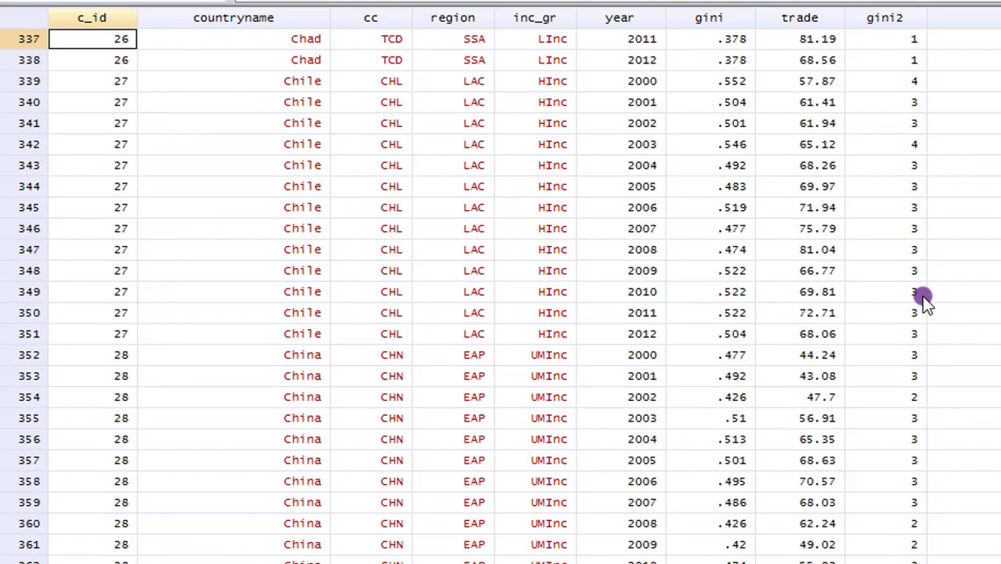
key("Page_Down")
key("Page_Down")
key("Page_Down")
key("Page_Down")
key("Page_Down")
key("Page_Down")
key("Page_Down")
key("Page_Down")
key("Page_Down")
key("Page_Down")
key("Page_Down")
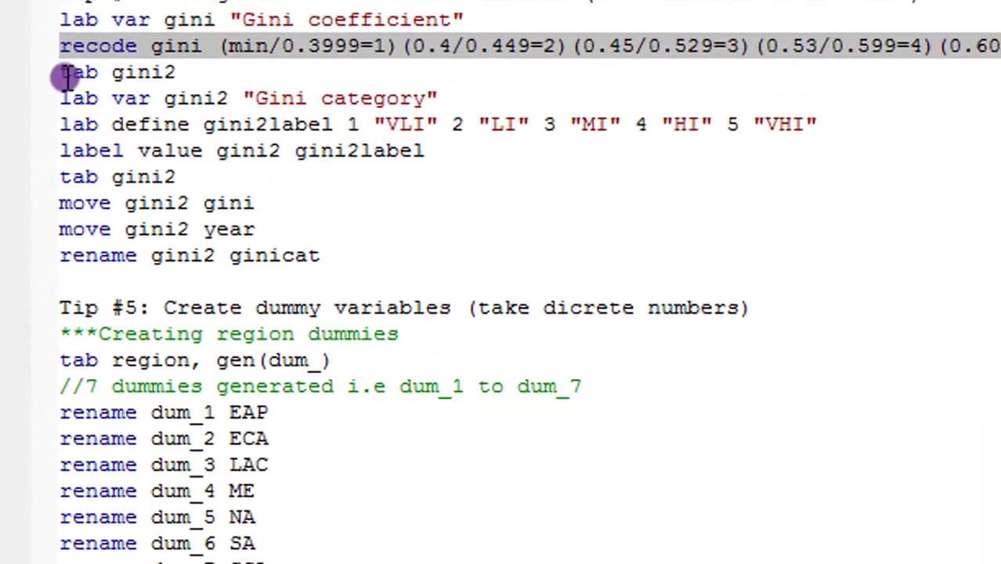
Run the tab gini2 line that follows the recode command and review the category frequency table
left_click(68, 61)
key("shift+End")
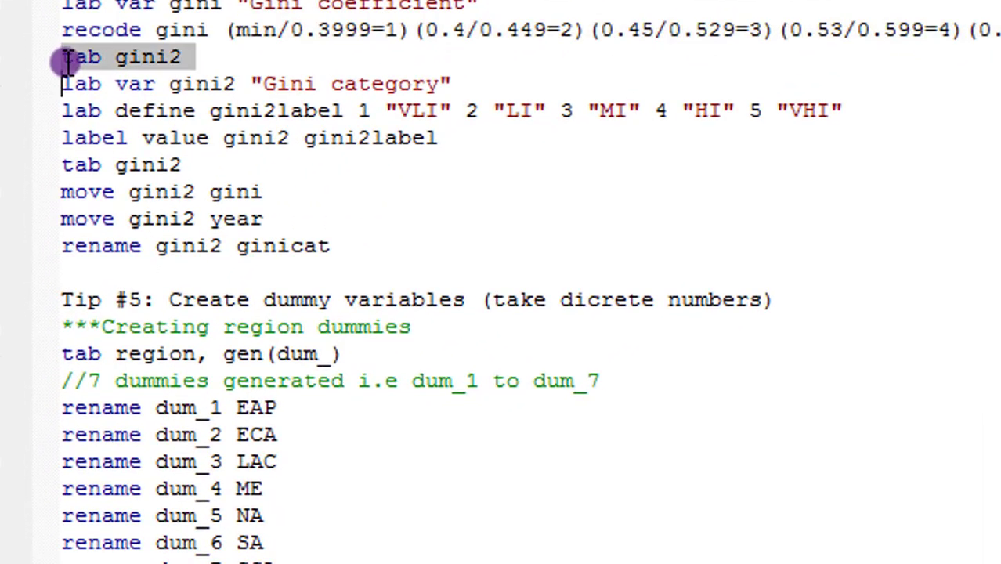
key("ctrl+d")
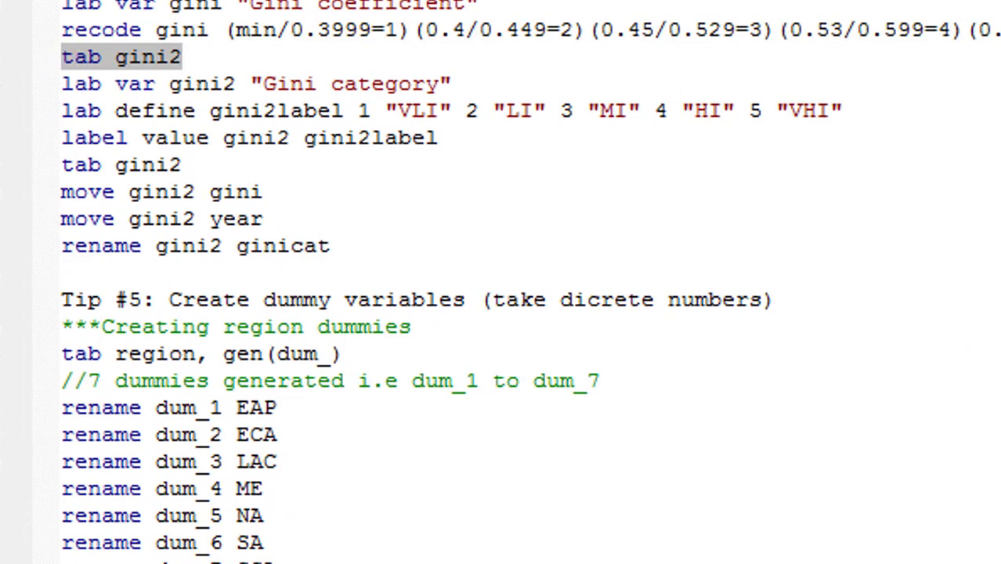
left_click(223, 501)
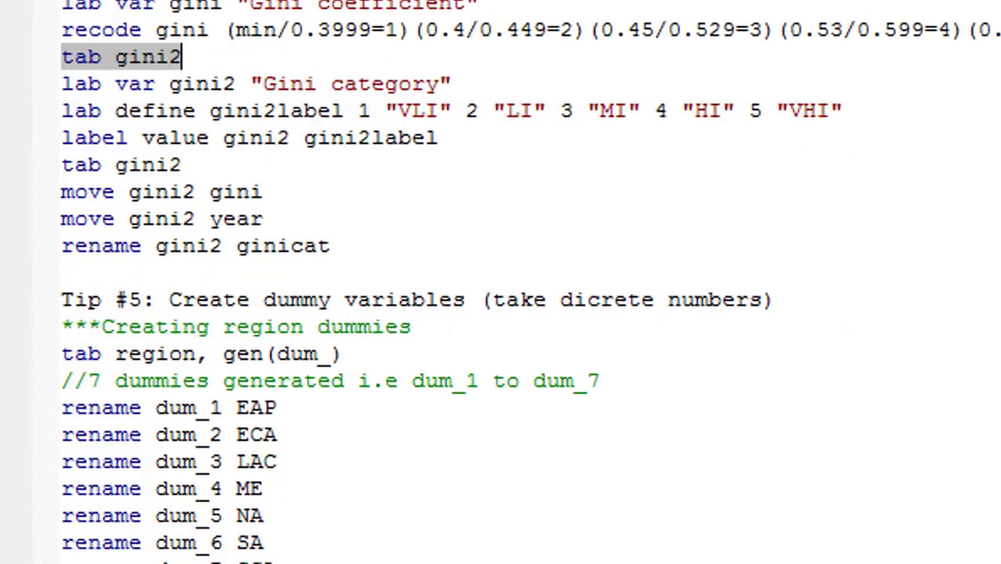
left_click(599, 508)
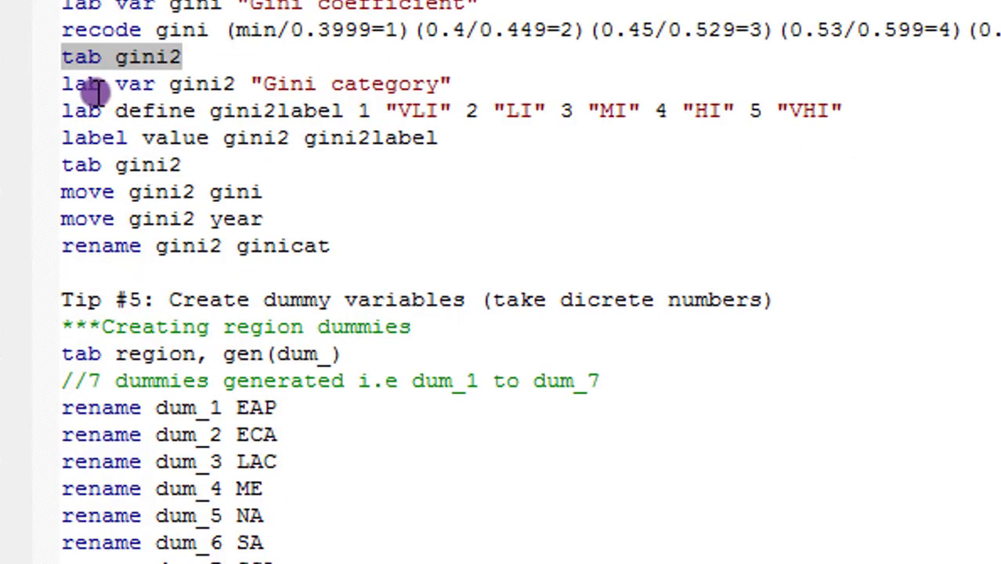
Run the line that labels the variable gini2 as "Gini category" and check it in the variable list
left_click(66, 92)
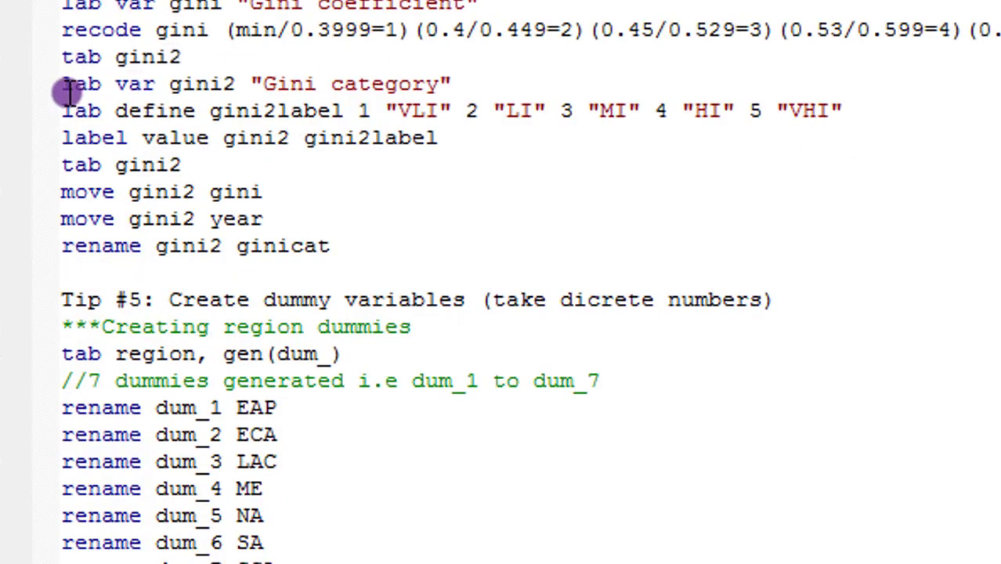
key("shift+Down")
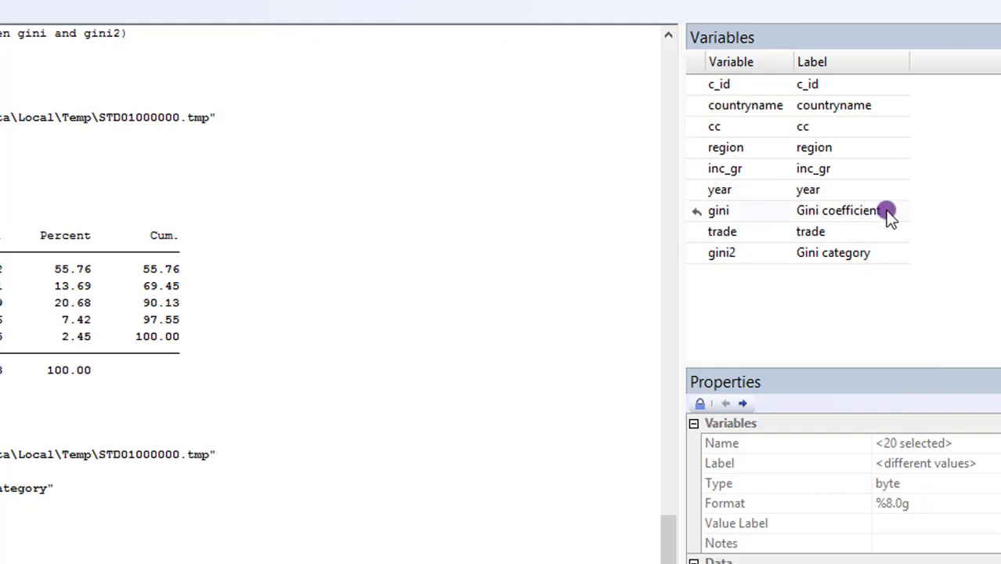
left_click(462, 546)
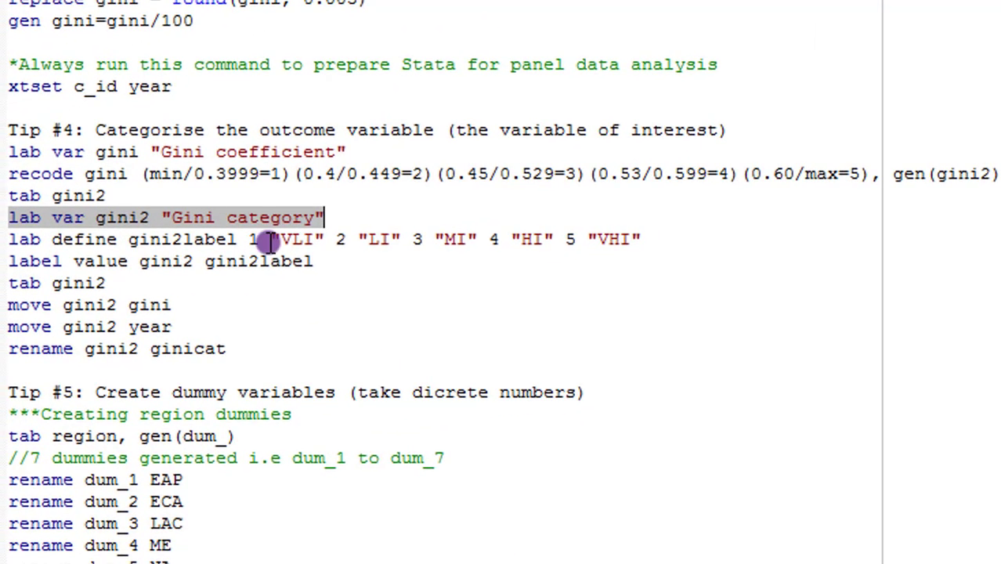
Run the two lines that define gini2label as 1 VLI, 2 LI, 3 MI, 4 HI, 5 VHI and attach it to gini2
left_click(4, 241)
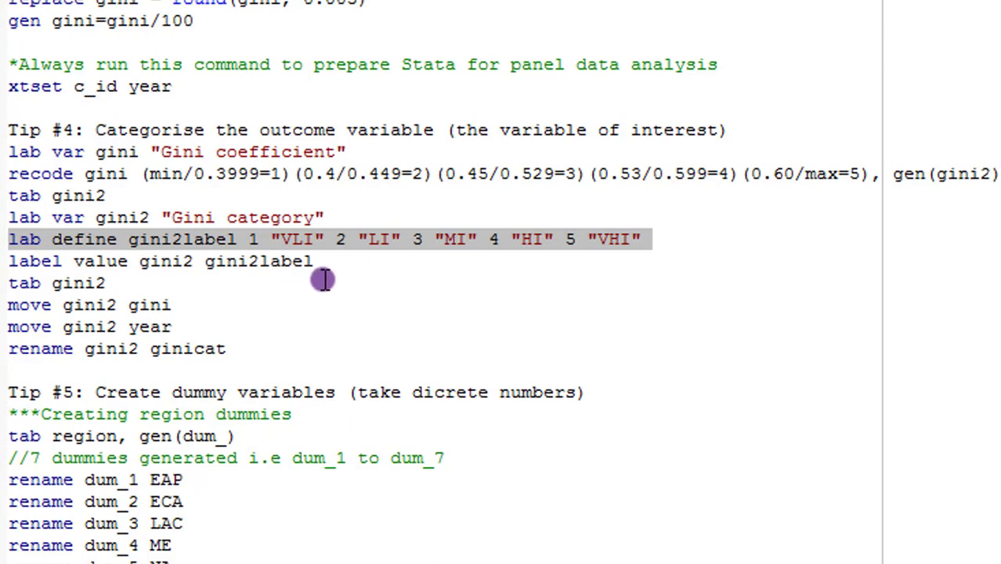
left_click(299, 239)
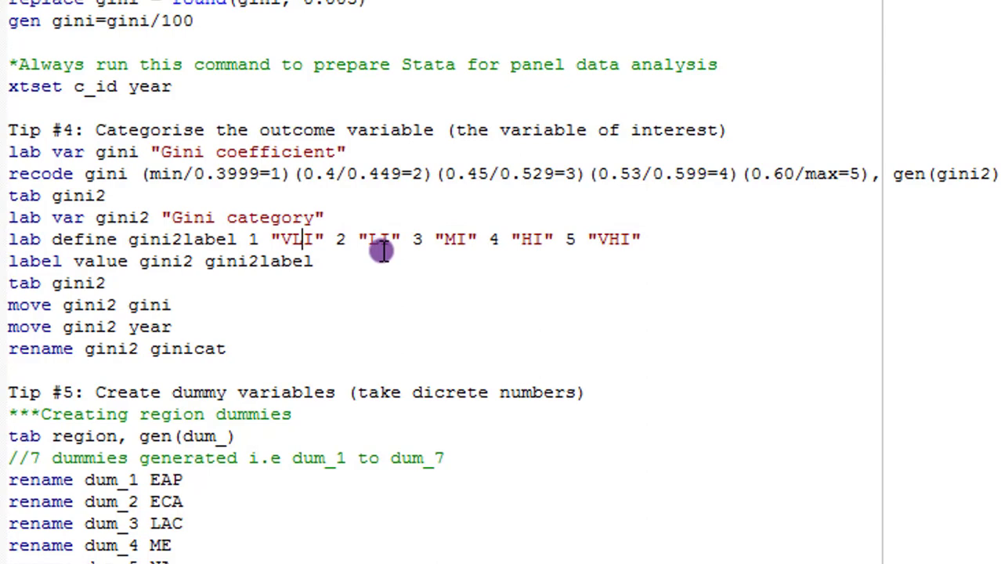
left_click(462, 252)
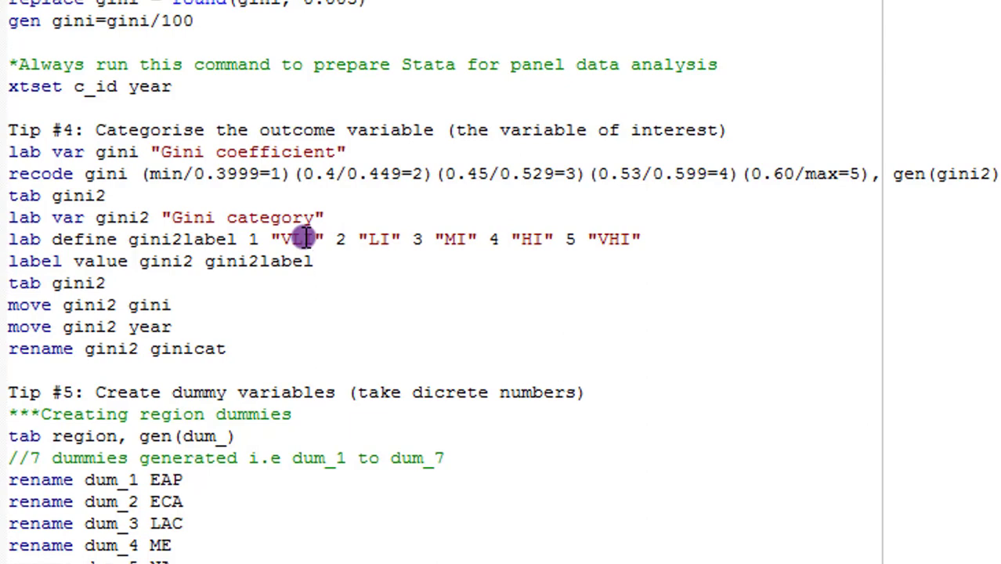
key("shift+Down")
key("shift+Down")
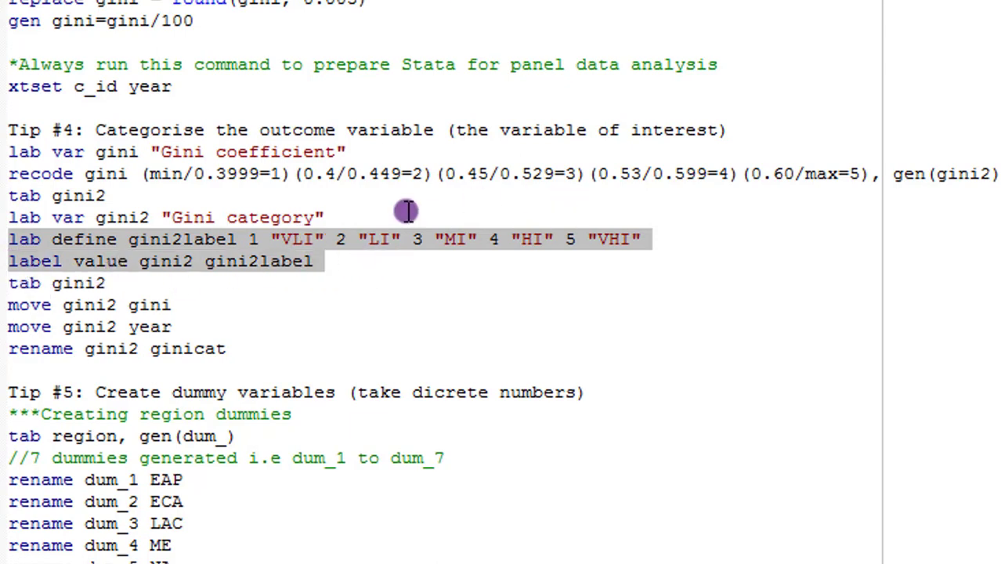
key("ctrl+d")
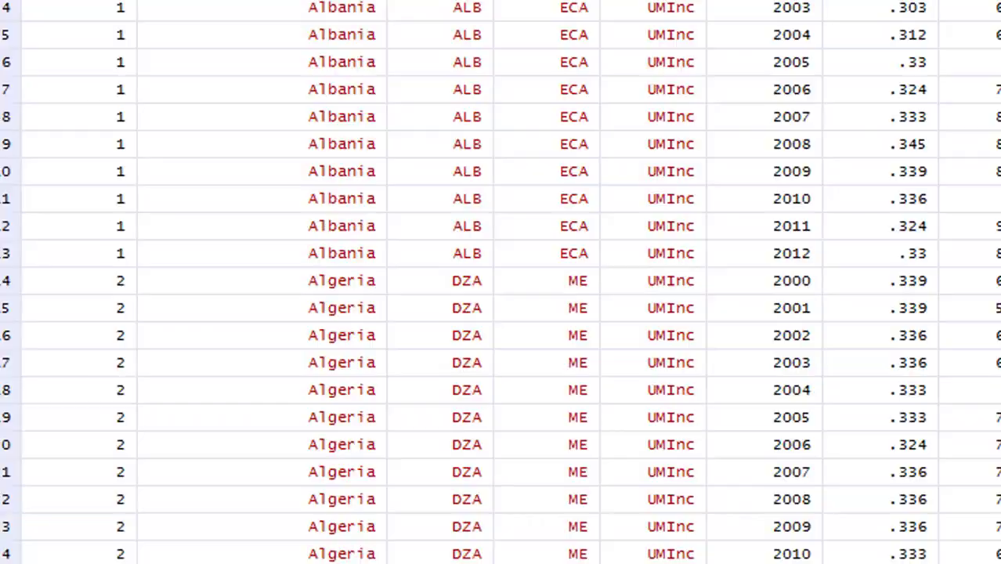
Browse the dataset and examine the text labels in the gini2 column across countries
left_click(735, 543)
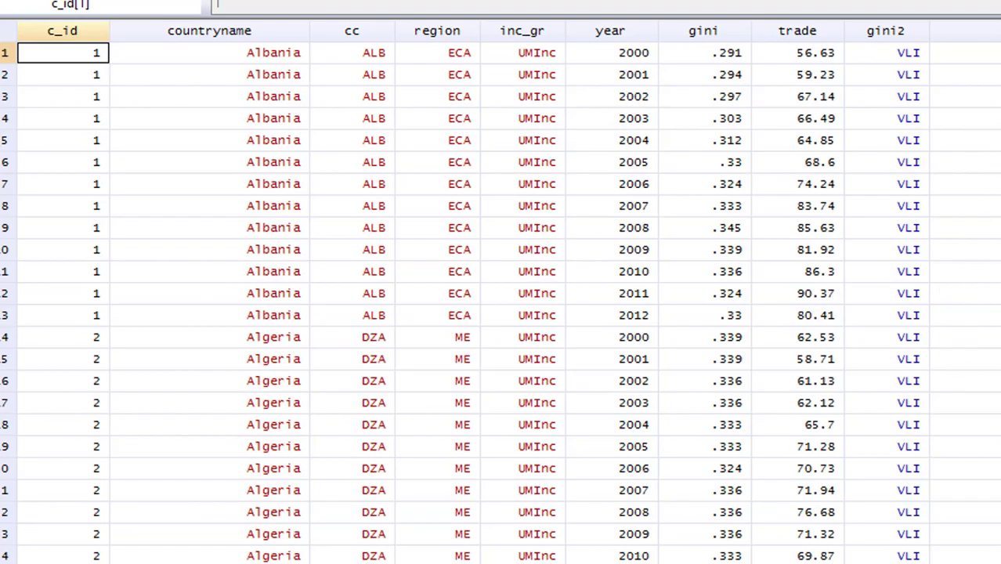
scroll(502, 298, "down", 20)
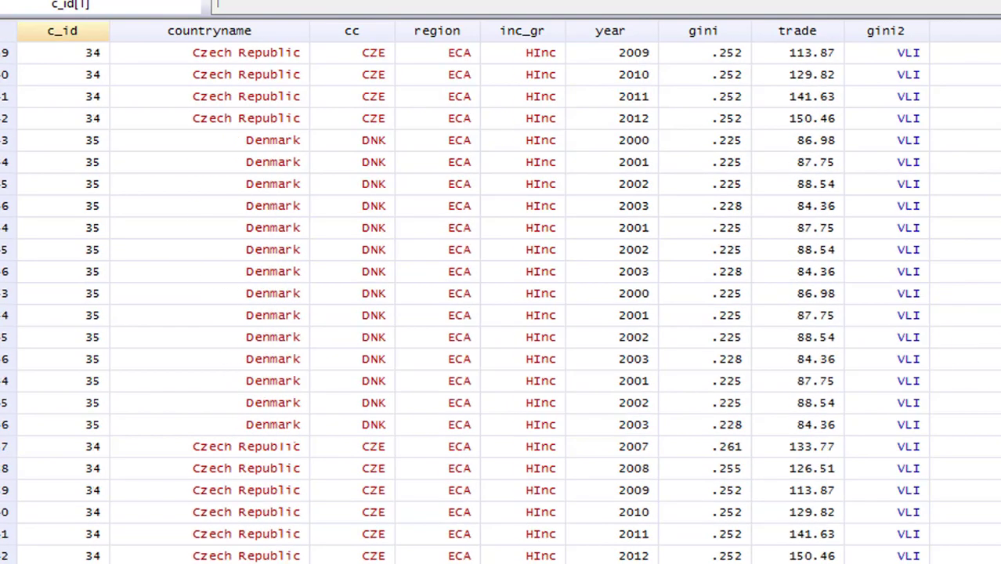
scroll(502, 298, "down", 20)
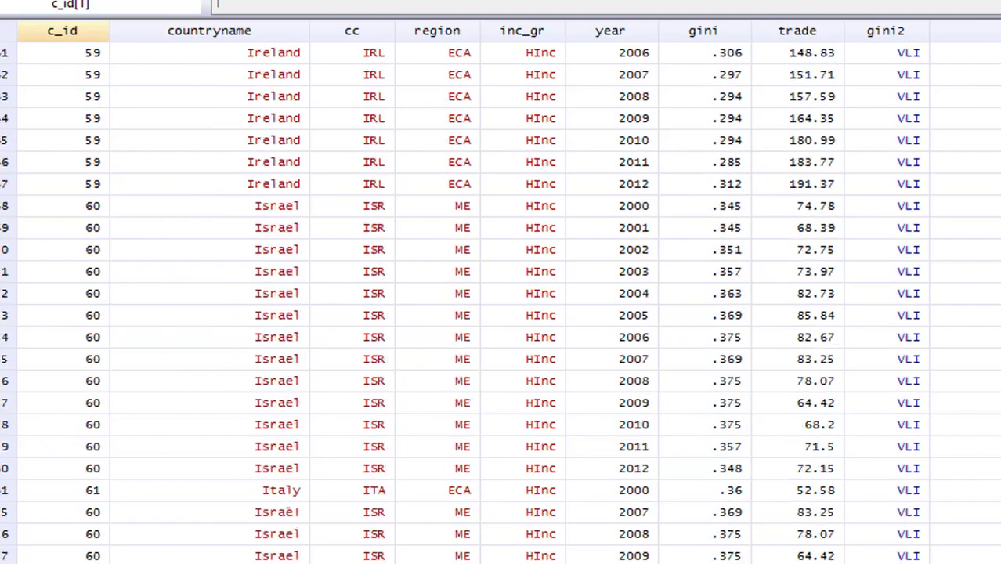
scroll(501, 298, "down", 20)
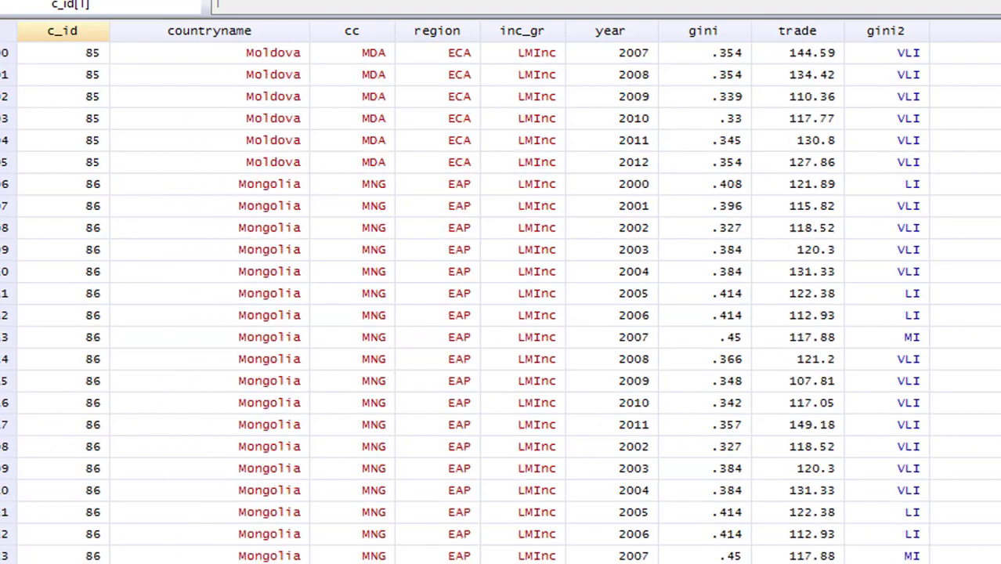
Examine the gini2 category labels for the remaining countries down to the end of the dataset
scroll(502, 298, "down", 20)
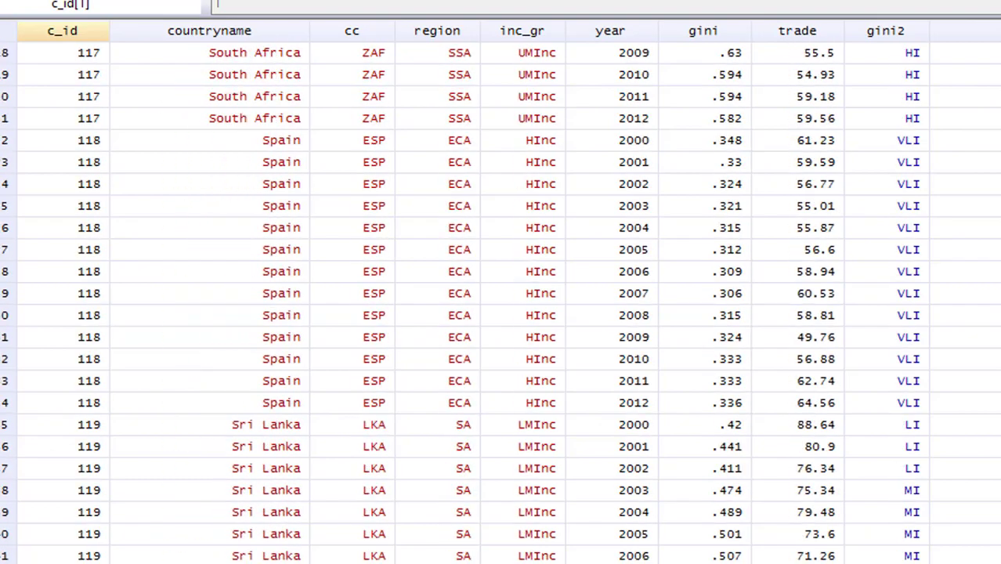
scroll(501, 298, "down", 20)
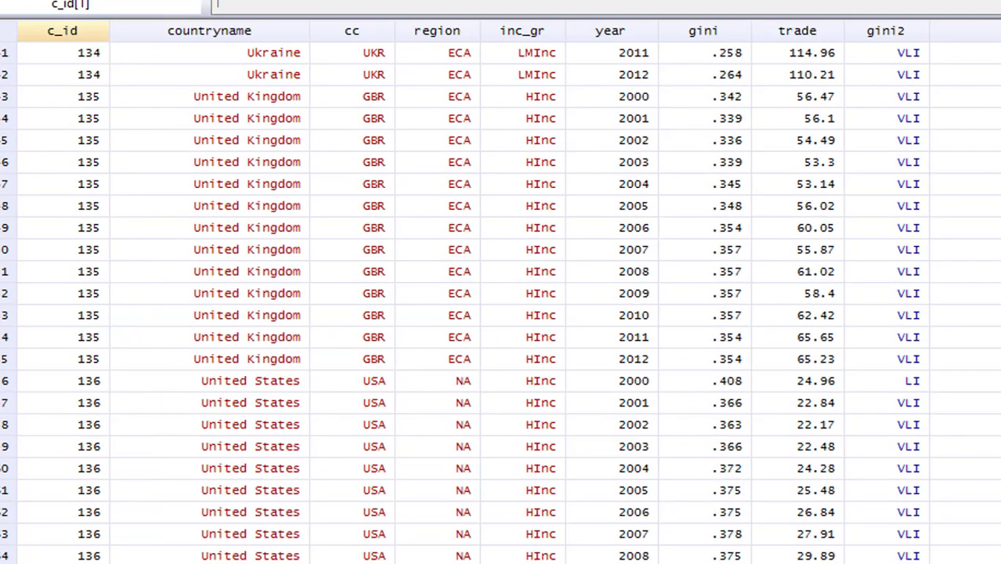
scroll(502, 298, "down", 20)
scroll(502, 297, "up", 18)
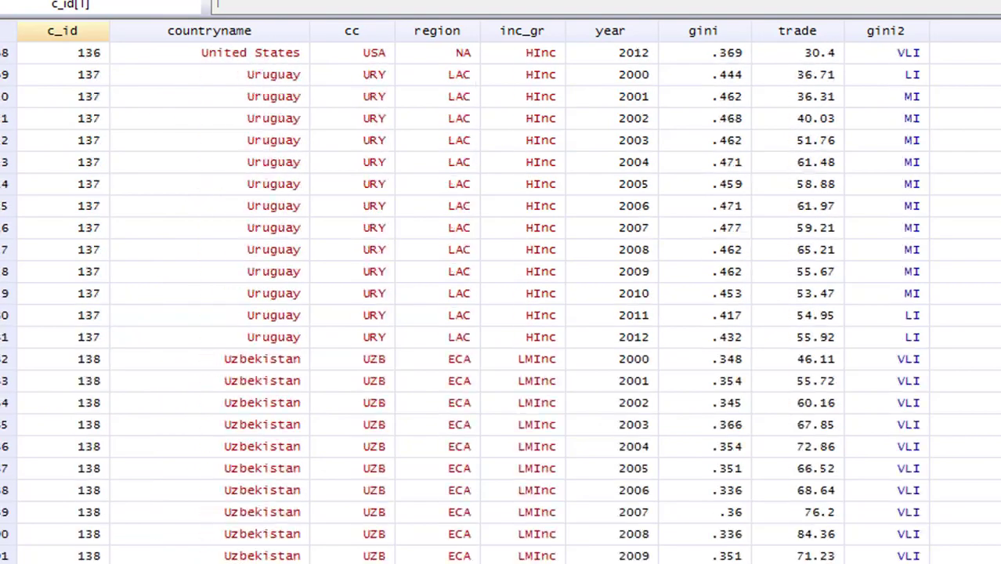
scroll(501, 297, "up", 20)
Run the tab gini2 line that follows the label value command
left_click(581, 546)
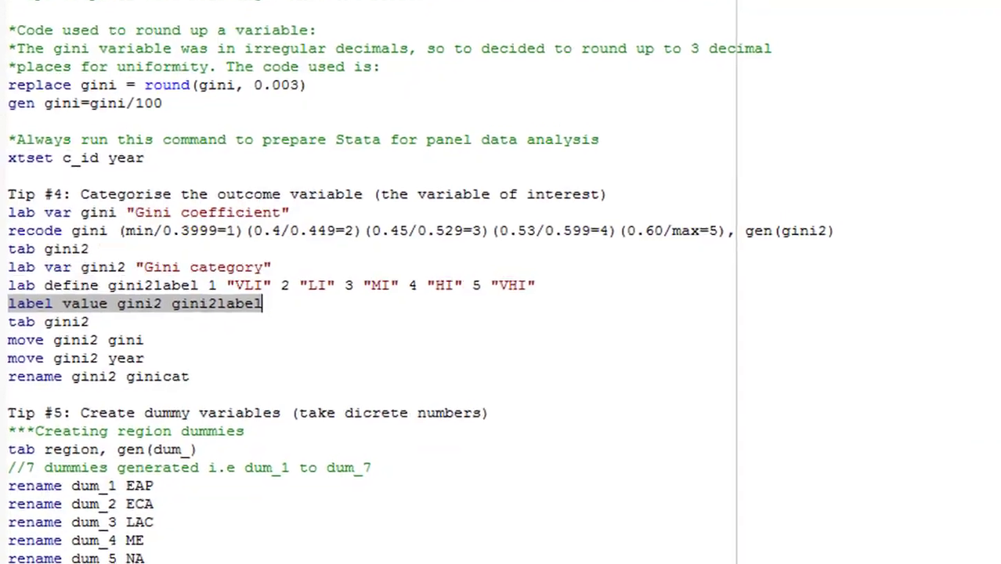
left_click(10, 323)
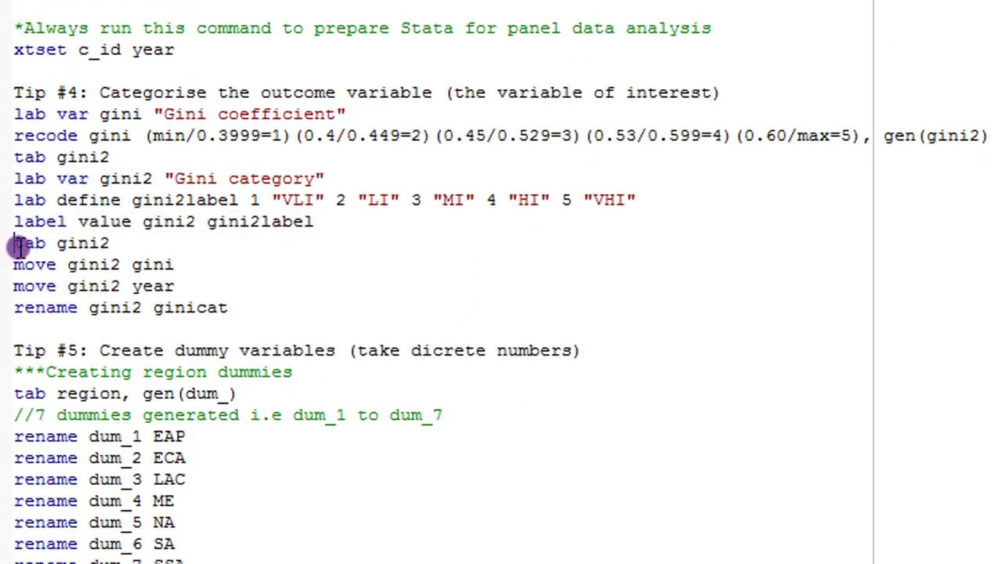
triple_click(17, 246)
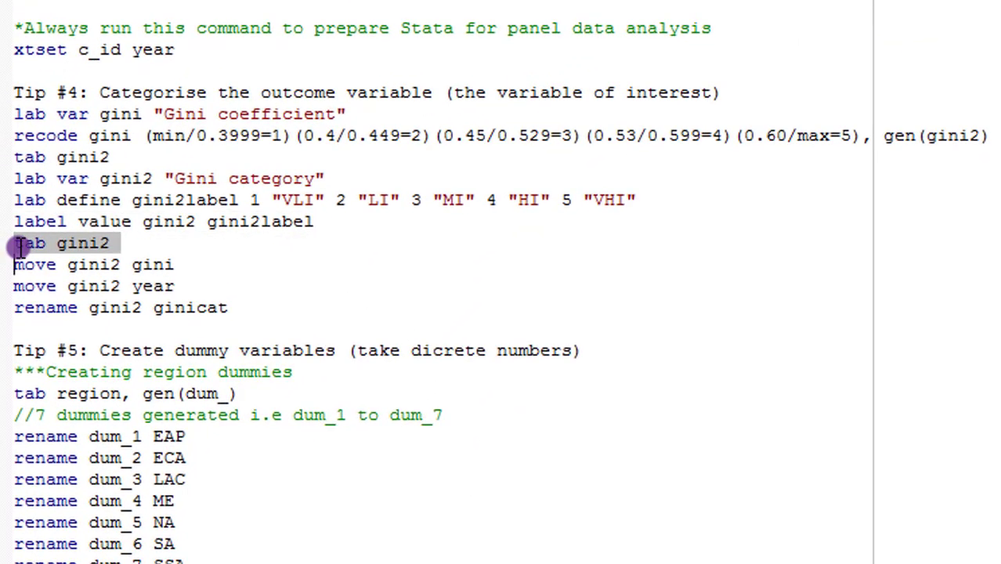
key("ctrl+d")
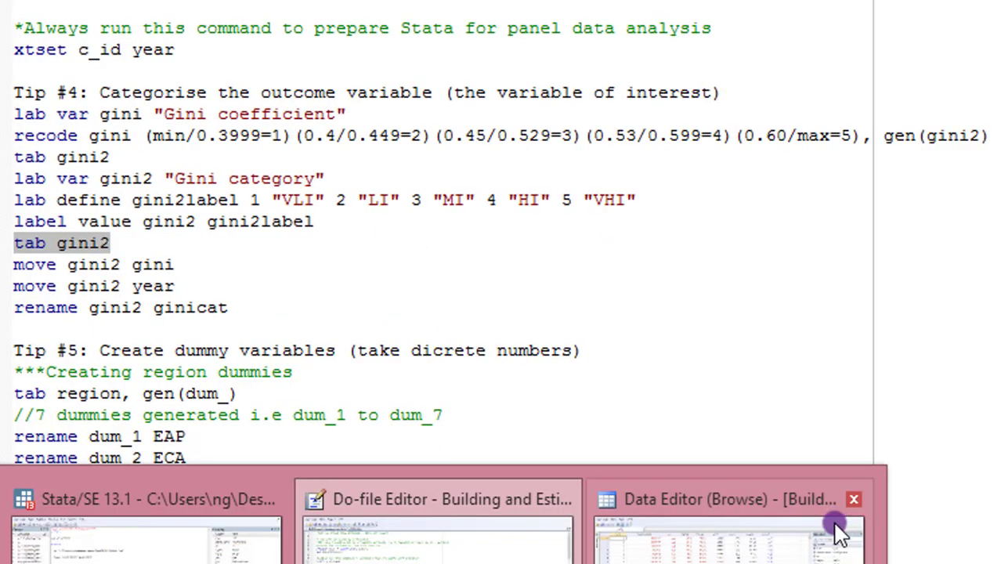
Check the column order in the data browser, then put the move gini2 year line before move gini2 gini and run it
left_click(832, 527)
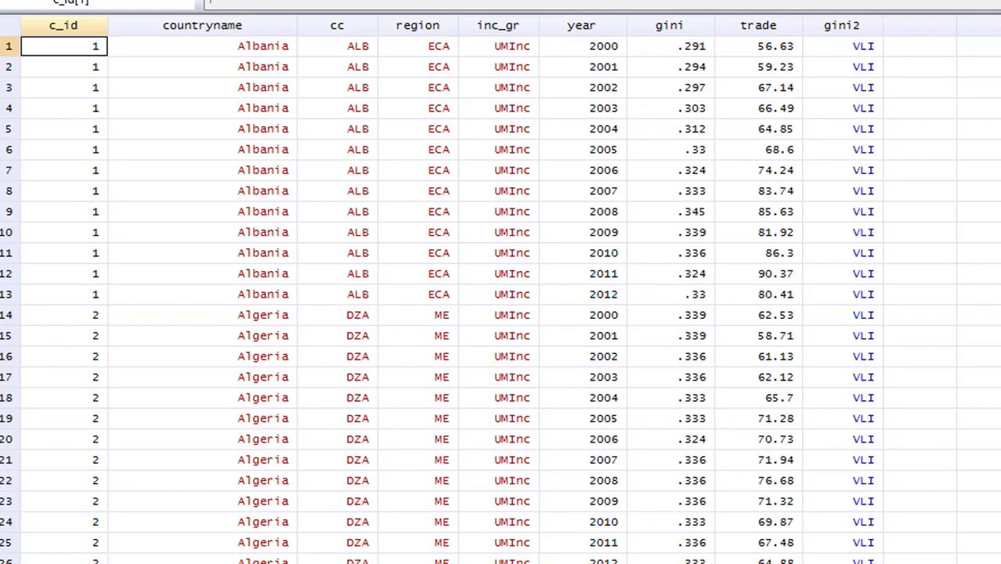
left_click(337, 533)
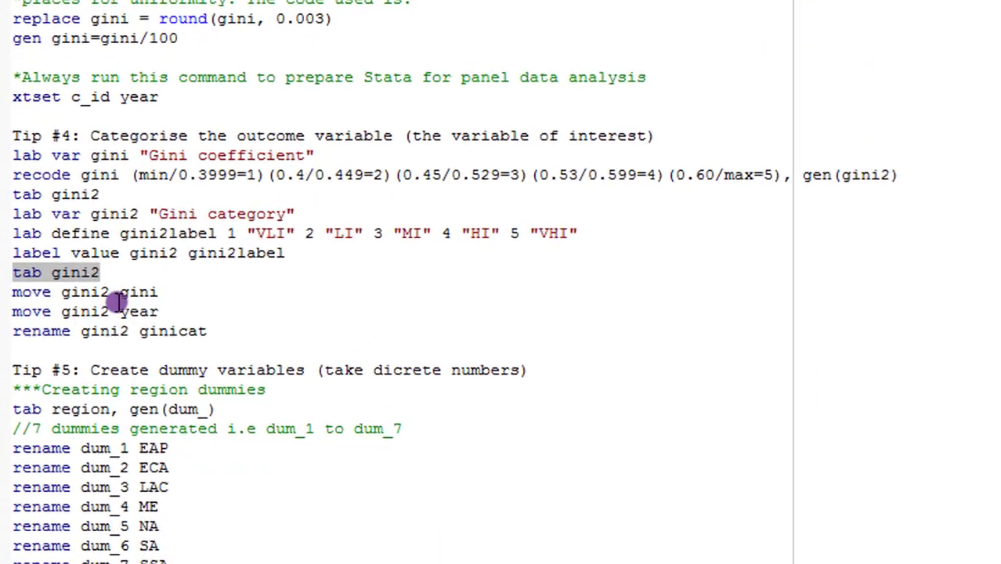
left_click(14, 295)
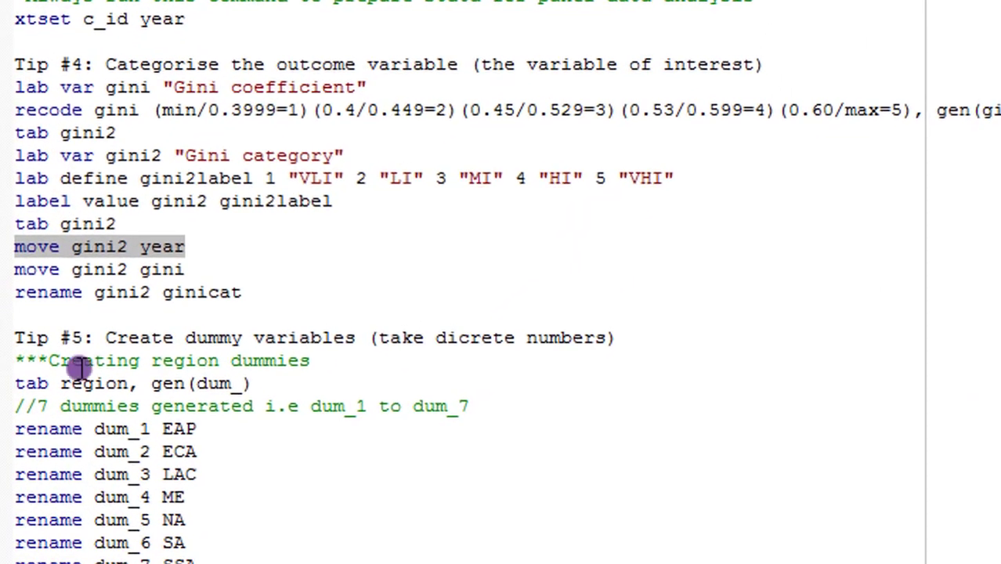
Run the line that renames gini2 as ginicat and check the column in the data browser
left_click(16, 293)
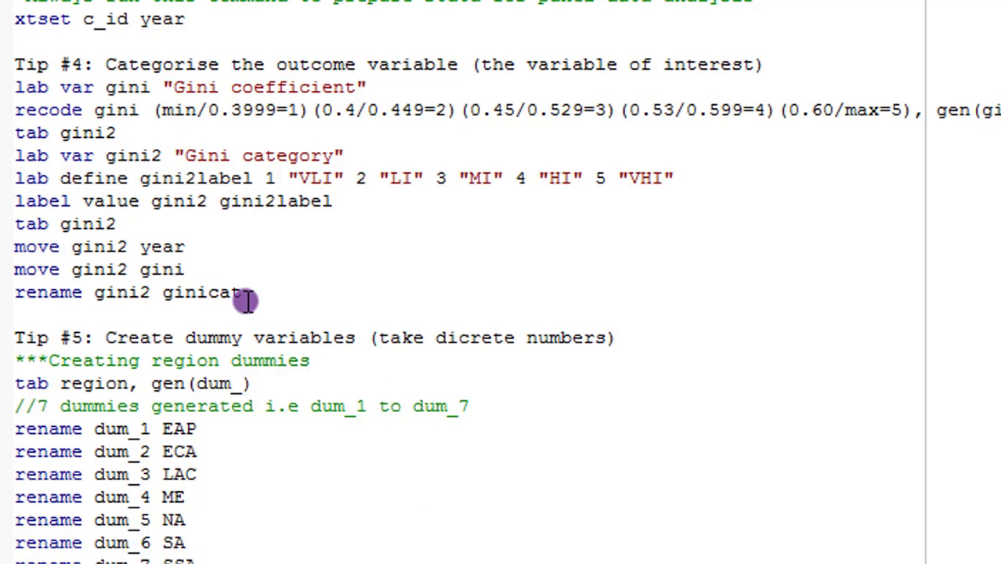
key("shift+Down")
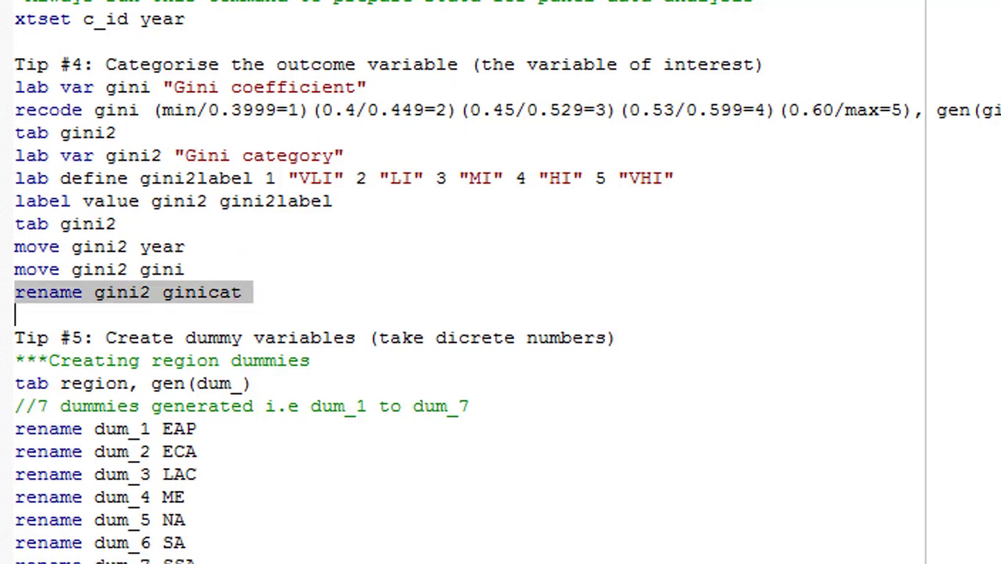
key("shift+Left")
left_click(774, 522)
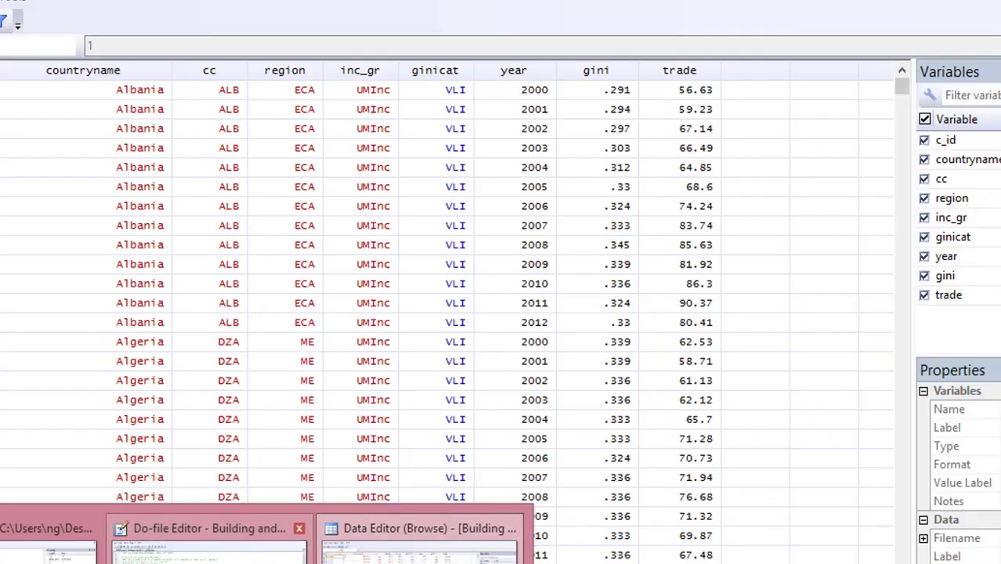
Run the tab region, gen(dum_) line to create the region dummies and check them in the variable list
left_click(213, 549)
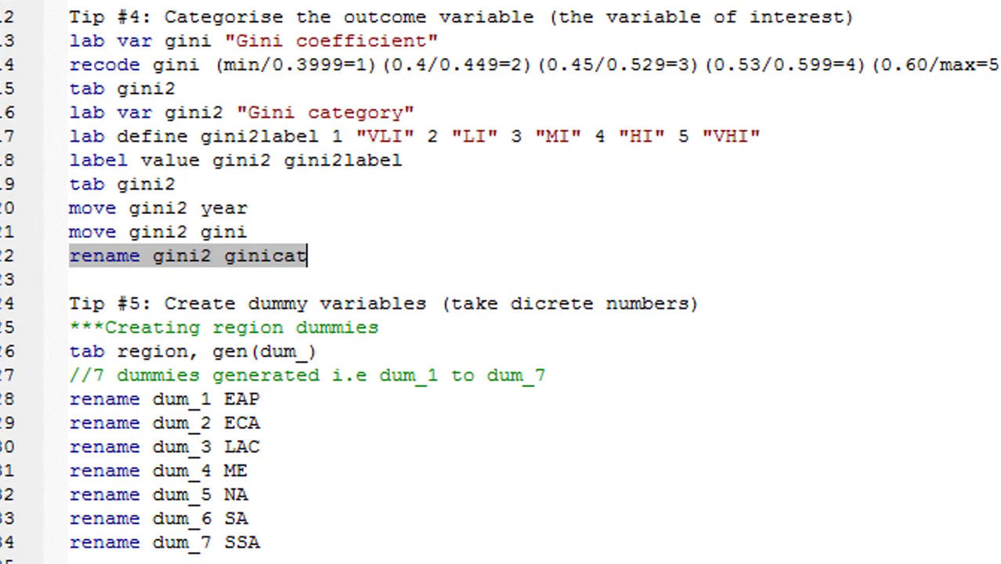
scroll(502, 313, "down", 5)
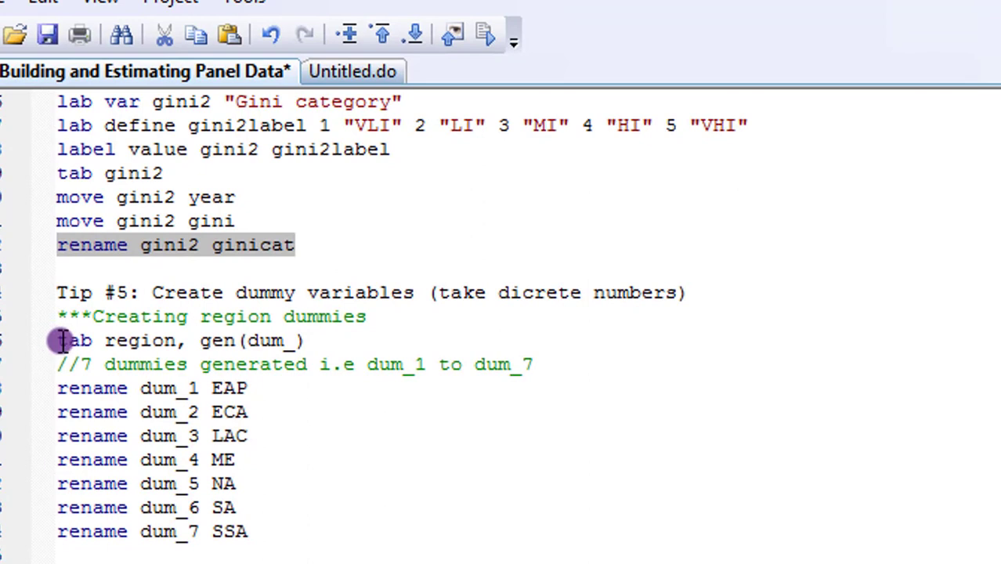
left_click(61, 340)
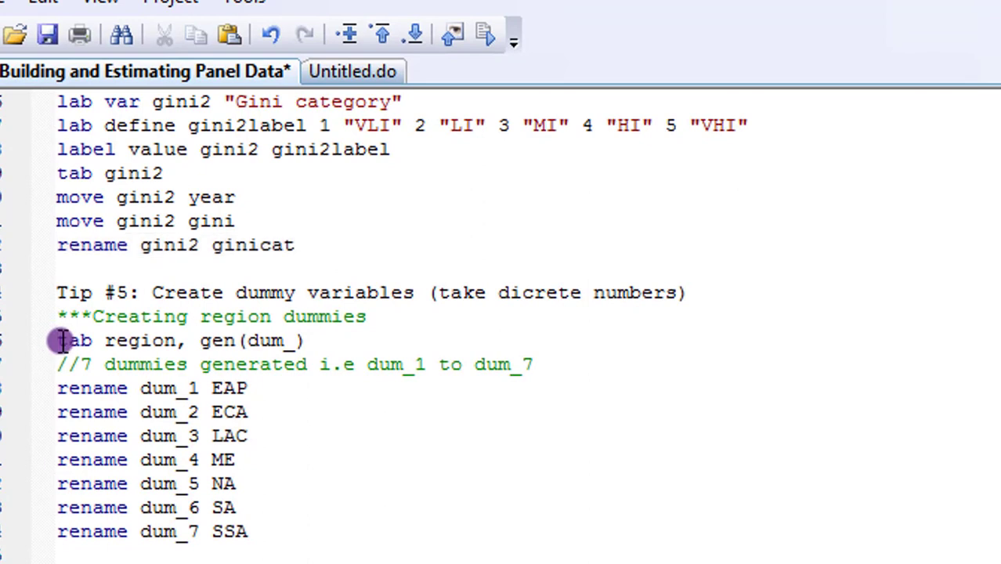
left_click_drag(61, 340, 303, 340)
key("ctrl+d")
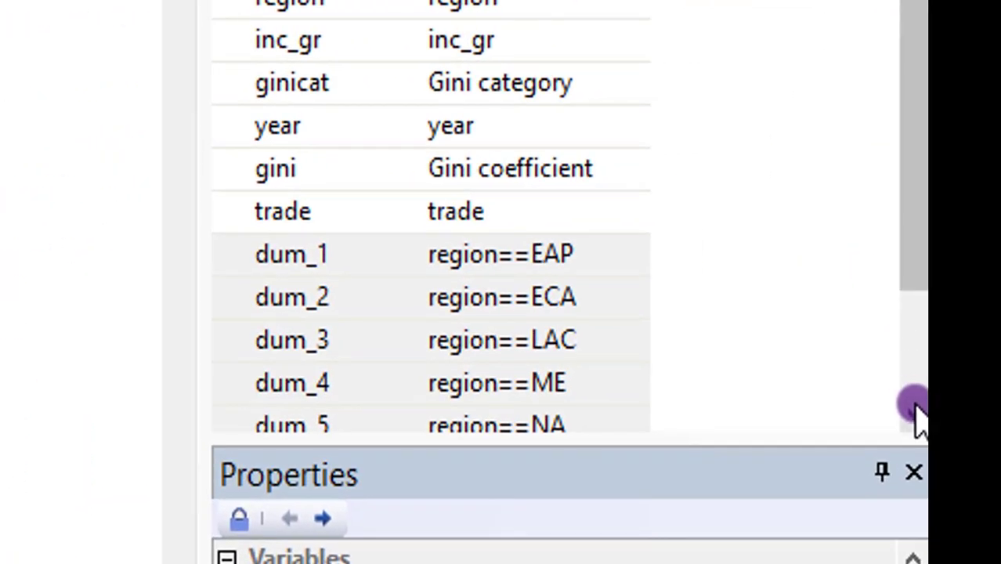
left_click(915, 412)
left_click(915, 413)
left_click(915, 413)
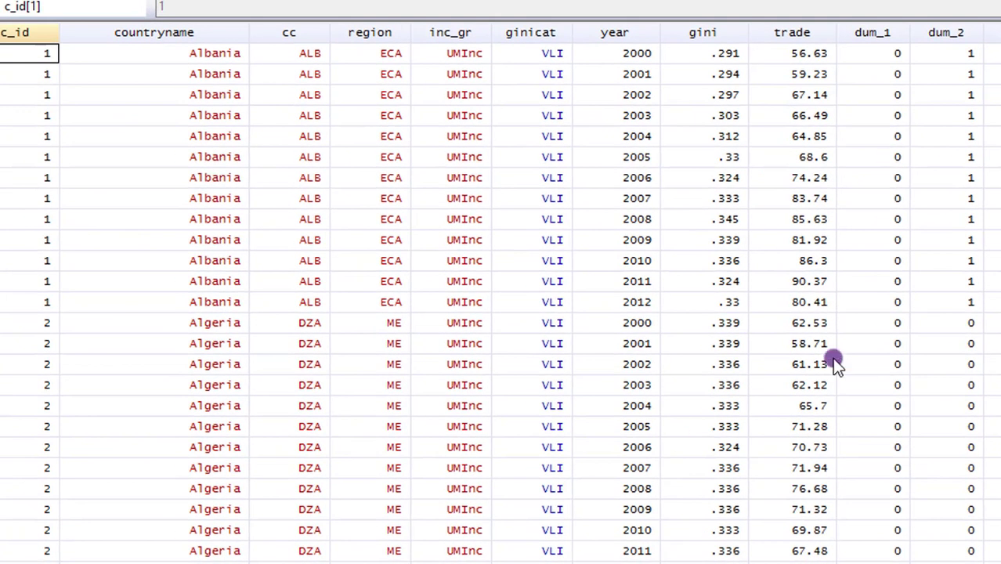
Examine the 0/1 values in the dum_1 to dum_7 columns of the dataset, focusing on dum_1 and dum_2
left_click(832, 362)
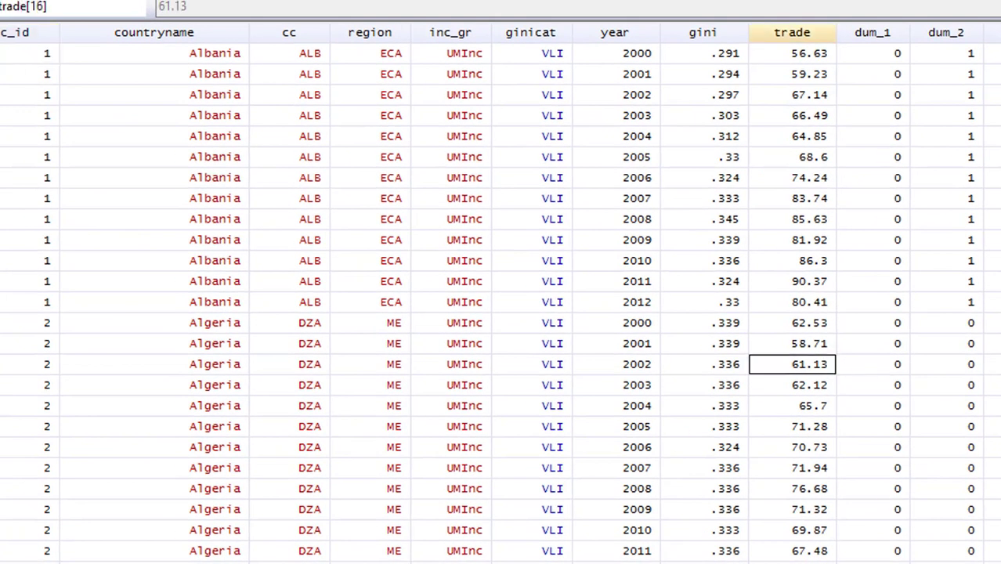
scroll(501, 298, "right", 7)
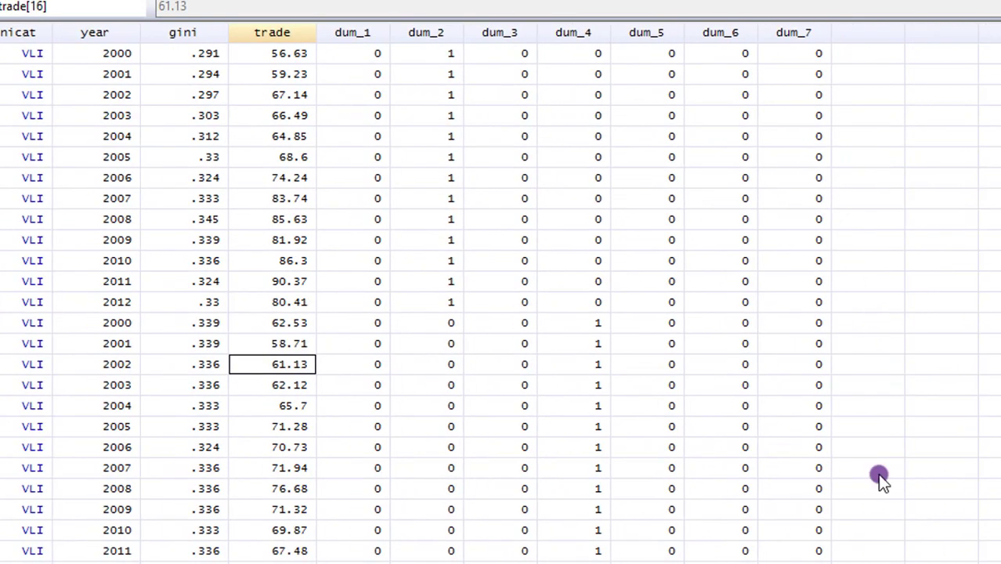
left_click(369, 31)
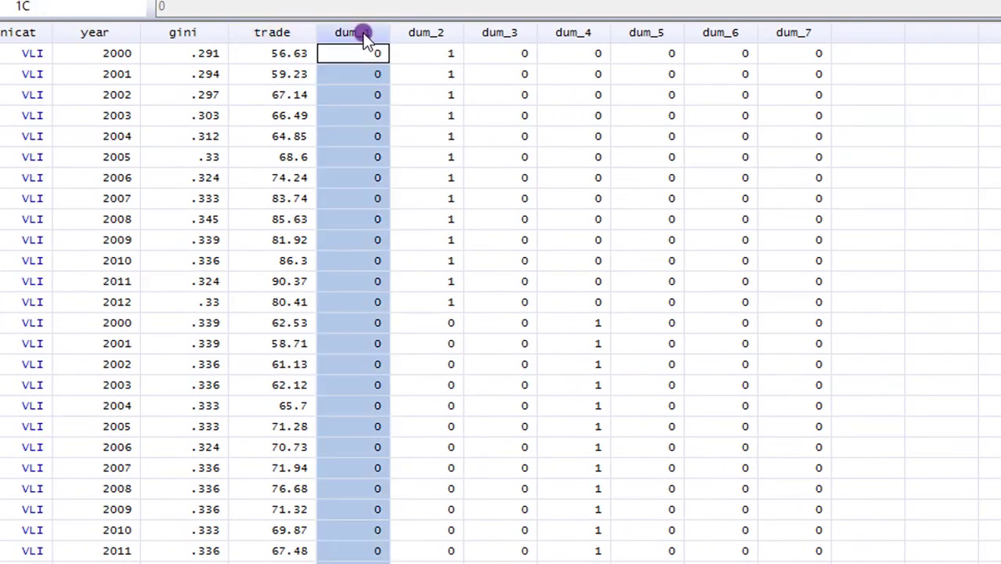
left_click(442, 33)
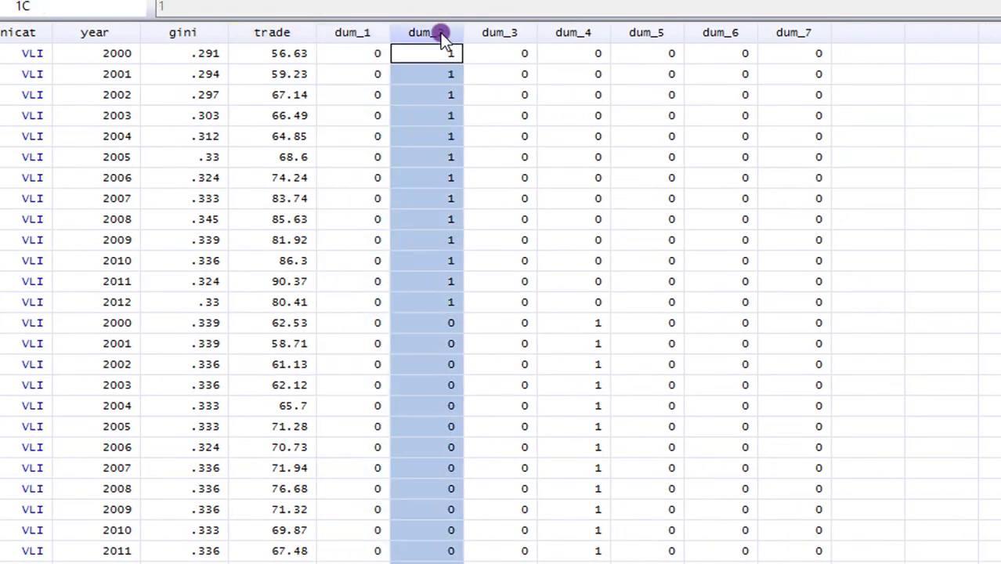
left_click(450, 118)
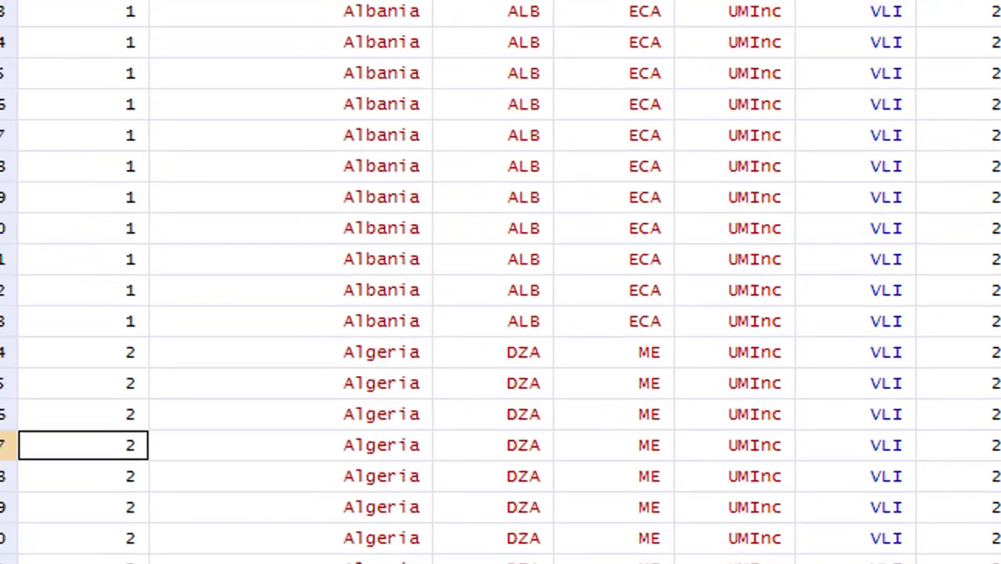
Run the seven rename lines that turn dum_1 to dum_7 into EAP, ECA, LAC, ME, NA, SA and SSA, and check the columns
left_click(290, 517)
left_click(500, 392)
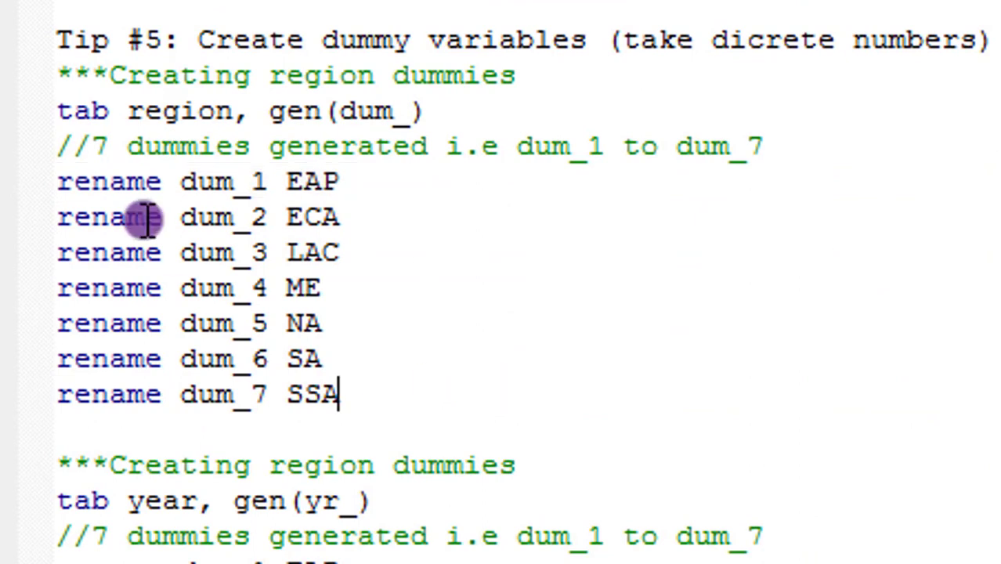
left_click(69, 188)
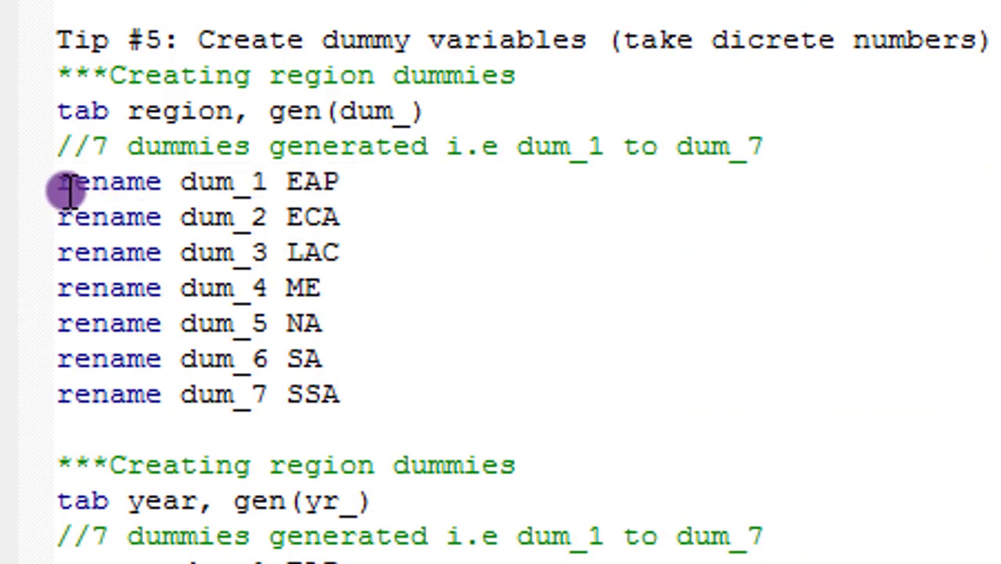
key("shift+Down")
key("shift+Down")
key("shift+Down")
key("shift+Down")
key("shift+Down")
key("shift+Down")
key("shift+Down")
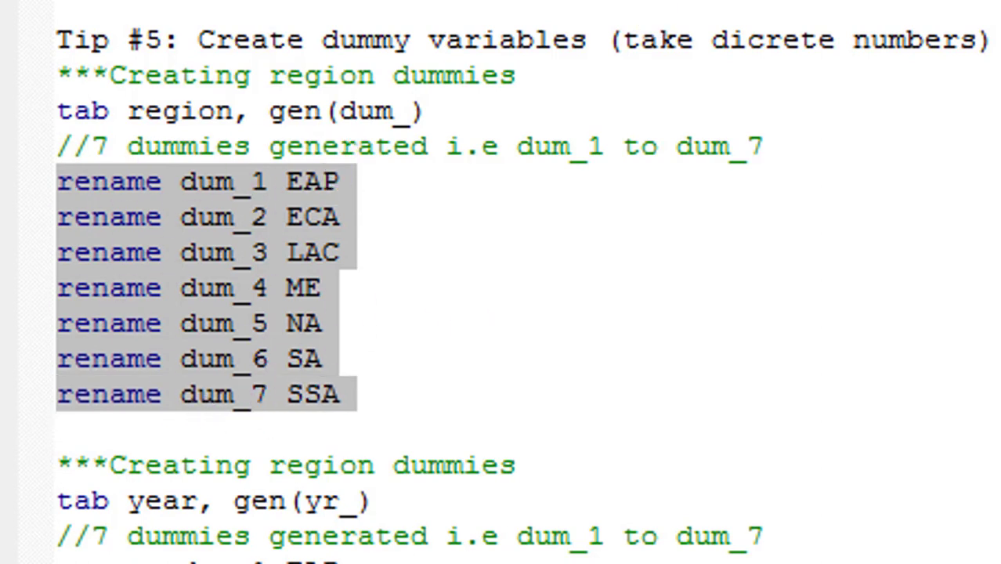
key("shift+Left")
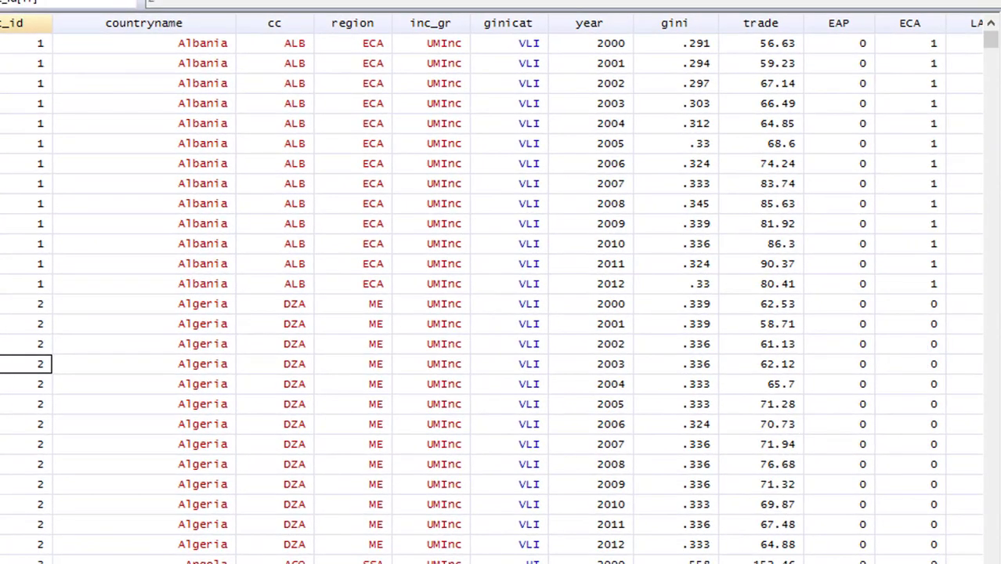
scroll(502, 290, "right", 8)
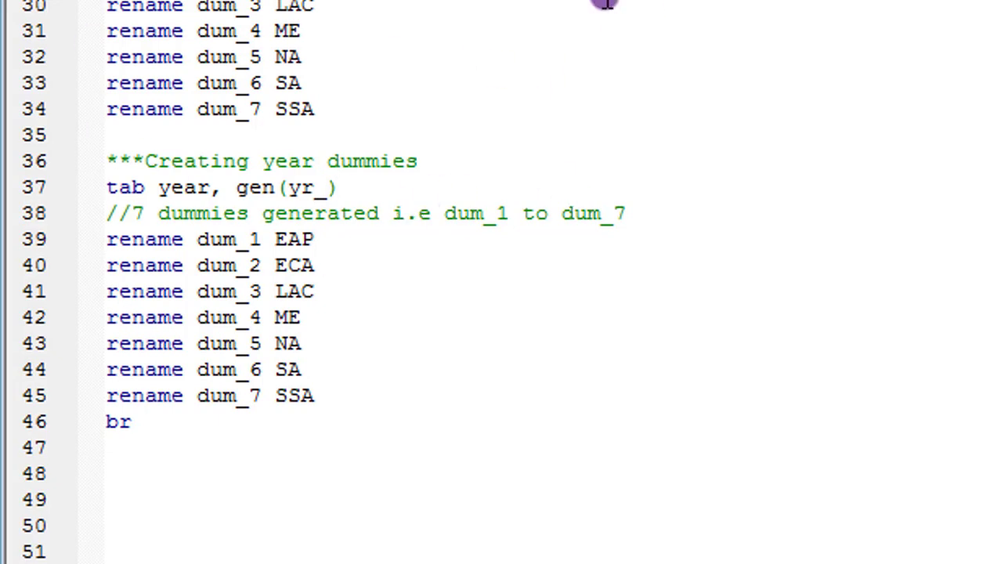
Run the tab year, gen(yr_) line to create the year dummies and examine the yr_ columns in the data browser
triple_click(110, 187)
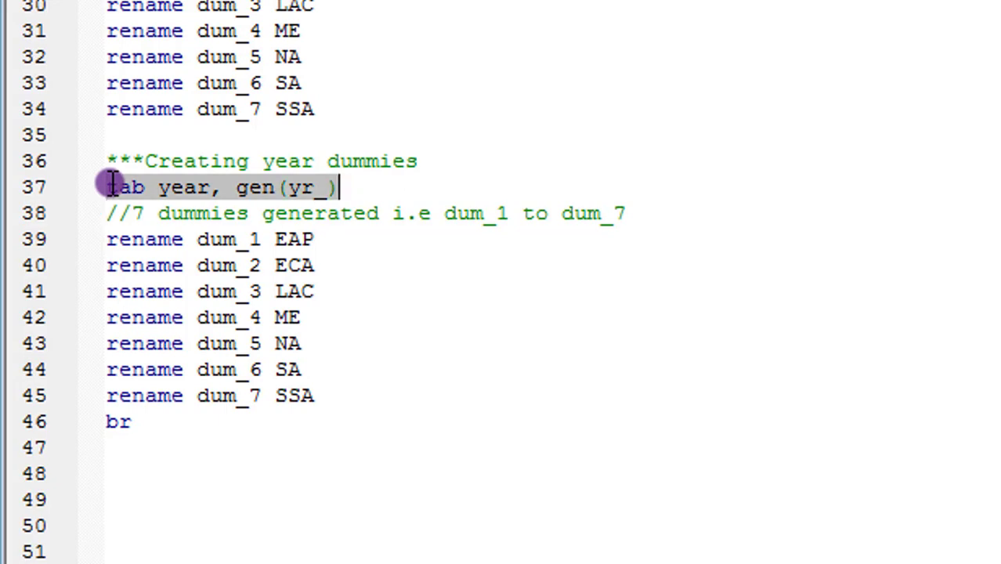
left_click(319, 507)
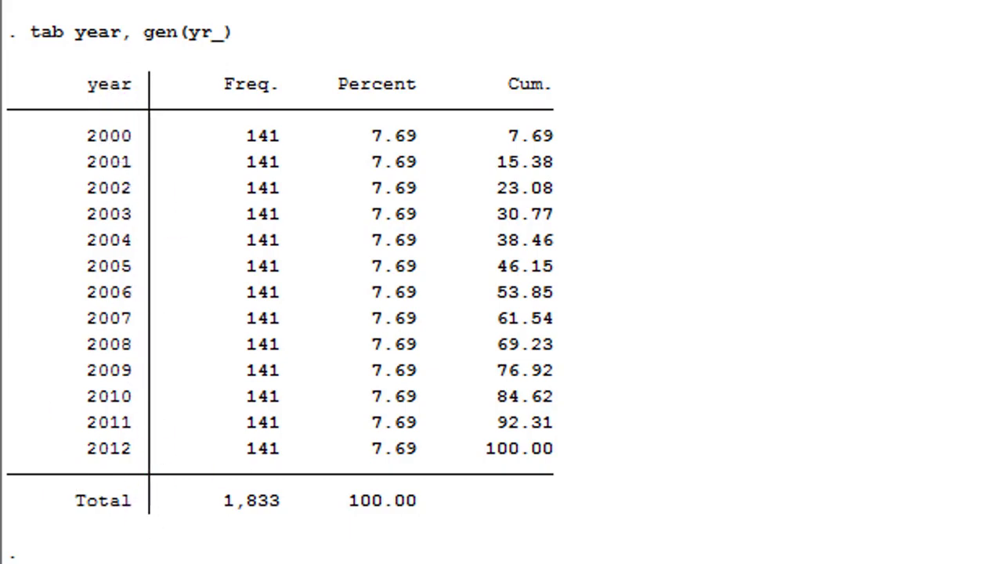
left_click(783, 536)
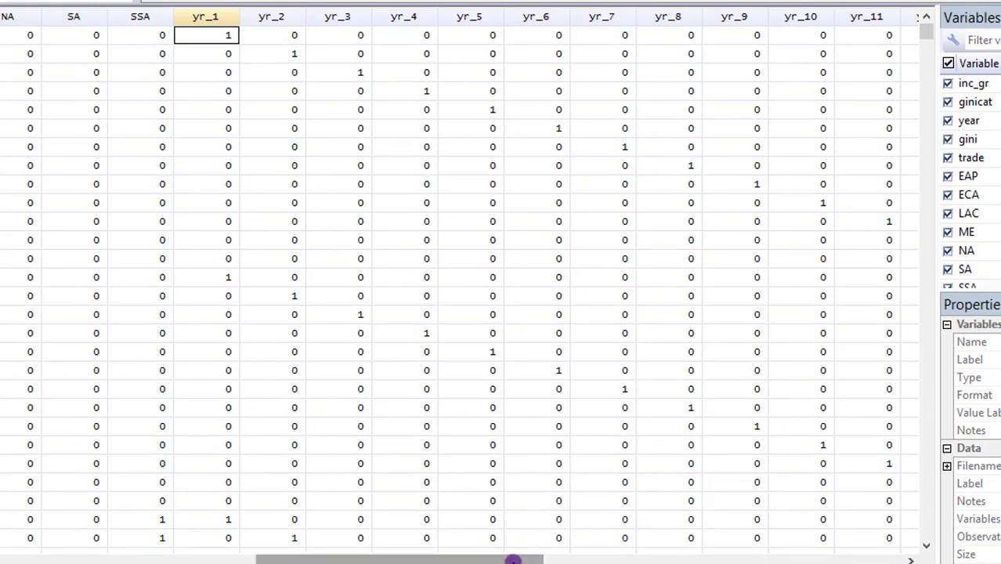
left_click_drag(513, 561, 62, 560)
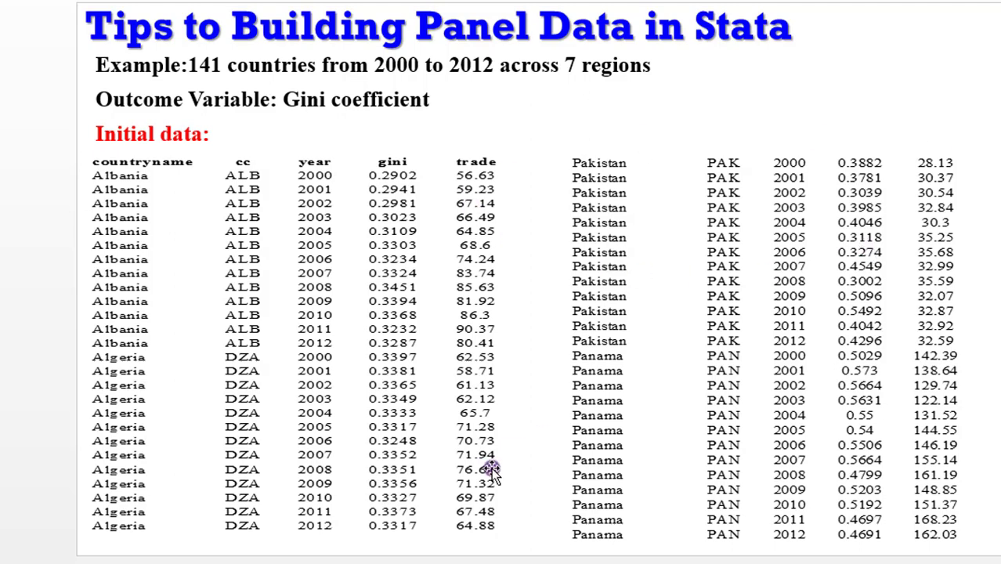
key("Right")
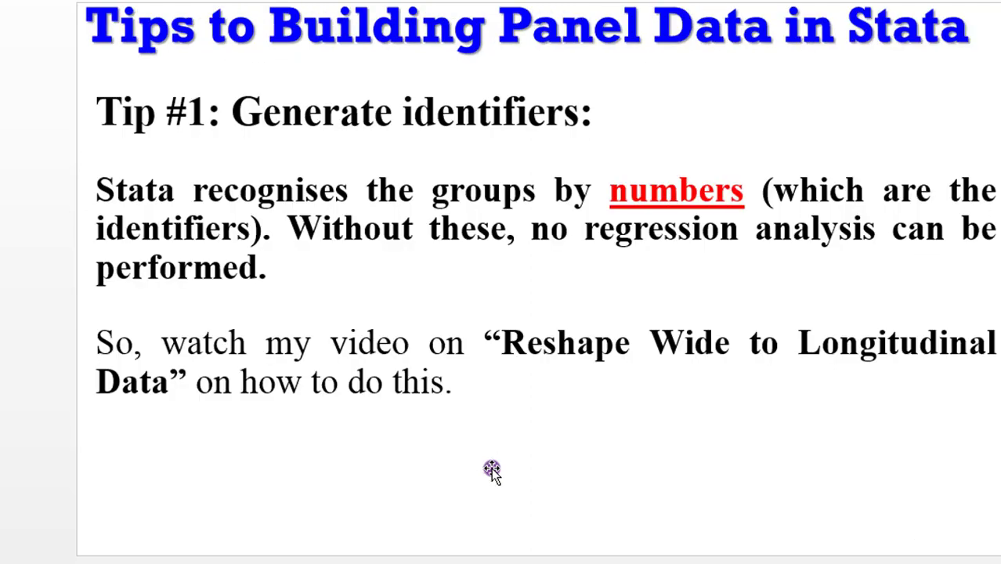
key("Right")
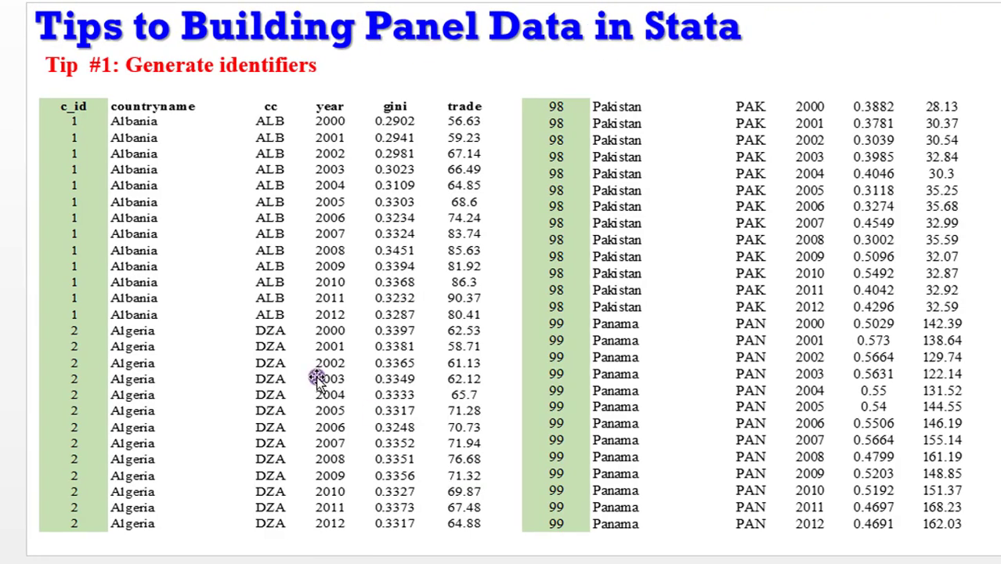